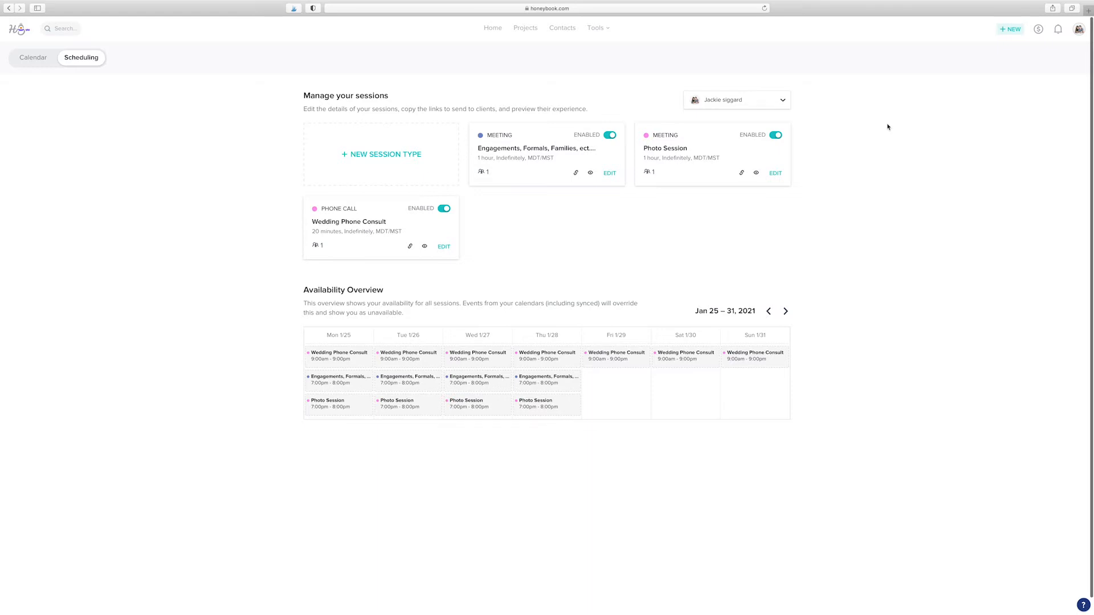
Step: From the business tools, start a new session type on the Scheduling page
{"action": "left_click", "coordinate": [597, 30]}
{"action": "left_click", "coordinate": [387, 157]}
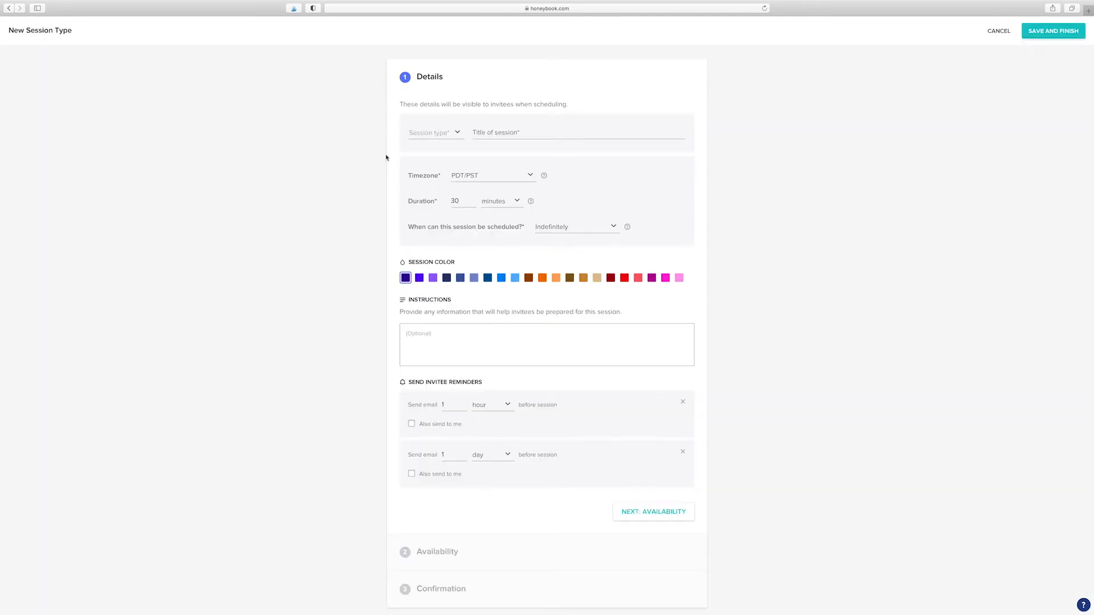
Step: Make the session a Phone call titled 'Wedding Phone Consult'
{"action": "left_click", "coordinate": [433, 139]}
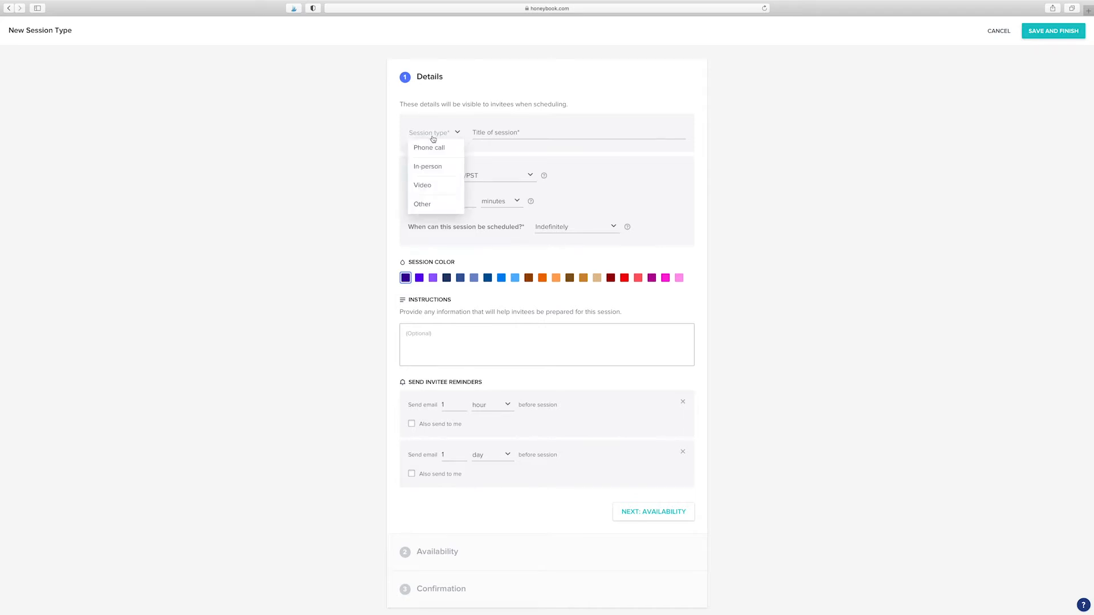
{"action": "left_click", "coordinate": [434, 149]}
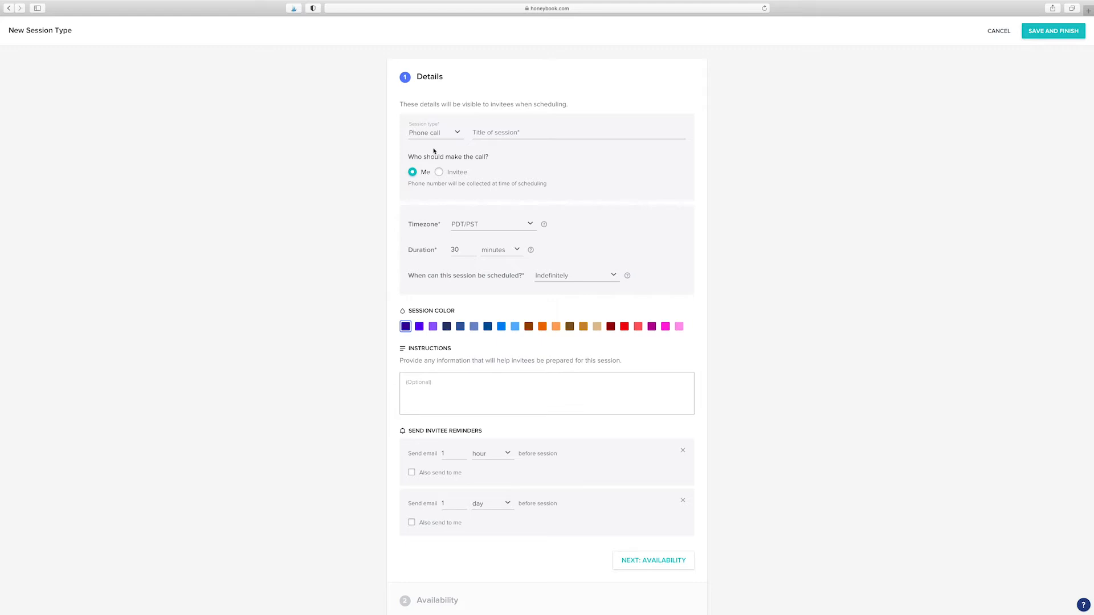
{"action": "left_click", "coordinate": [501, 134]}
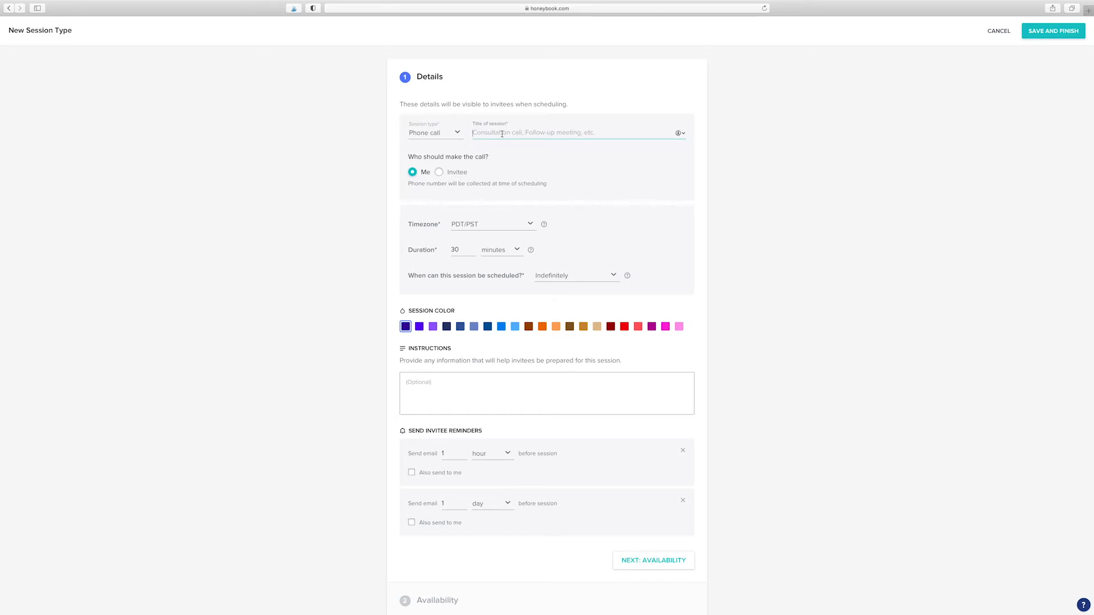
{"action": "type", "text": "Wedding Phone Consult"}
Step: Set the timezone to MDT/MST, duration to 20 minutes, and colour to light pink
{"action": "left_click", "coordinate": [471, 224]}
{"action": "left_click", "coordinate": [471, 255]}
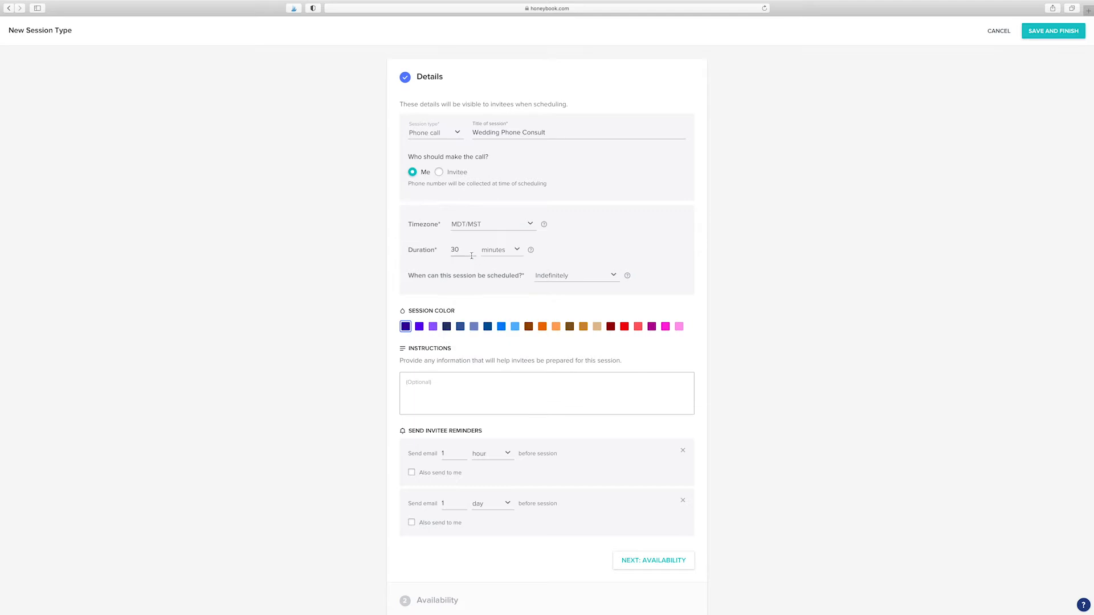
{"action": "left_click_drag", "start_coordinate": [461, 251], "coordinate": [445, 251]}
{"action": "type", "text": "2"}
{"action": "left_click", "coordinate": [429, 263]}
{"action": "left_click", "coordinate": [679, 326]}
Step: Add invitee instructions about chatting about the wedding, and copy both reminders (1 hour, 1 day) to me
{"action": "type", "text": "In this phone call we will chat about your sedding and i w"}
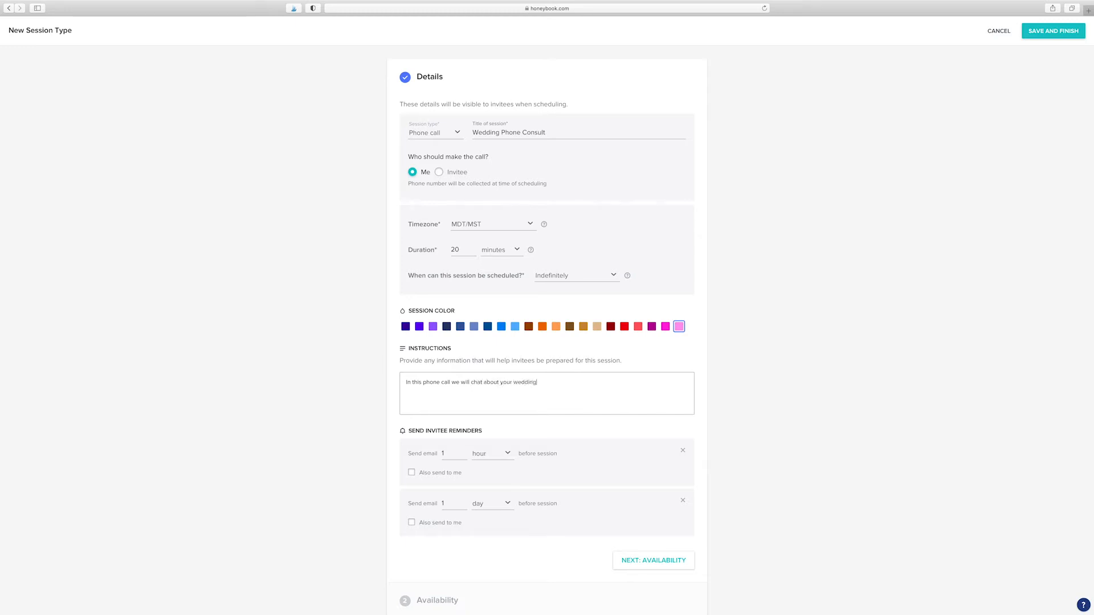
{"action": "type", "text": "ould love to "}
{"action": "type", "text": "get to know the two of you more."}
{"action": "scroll", "coordinate": [454, 433], "scroll_direction": "down", "scroll_amount": 1}
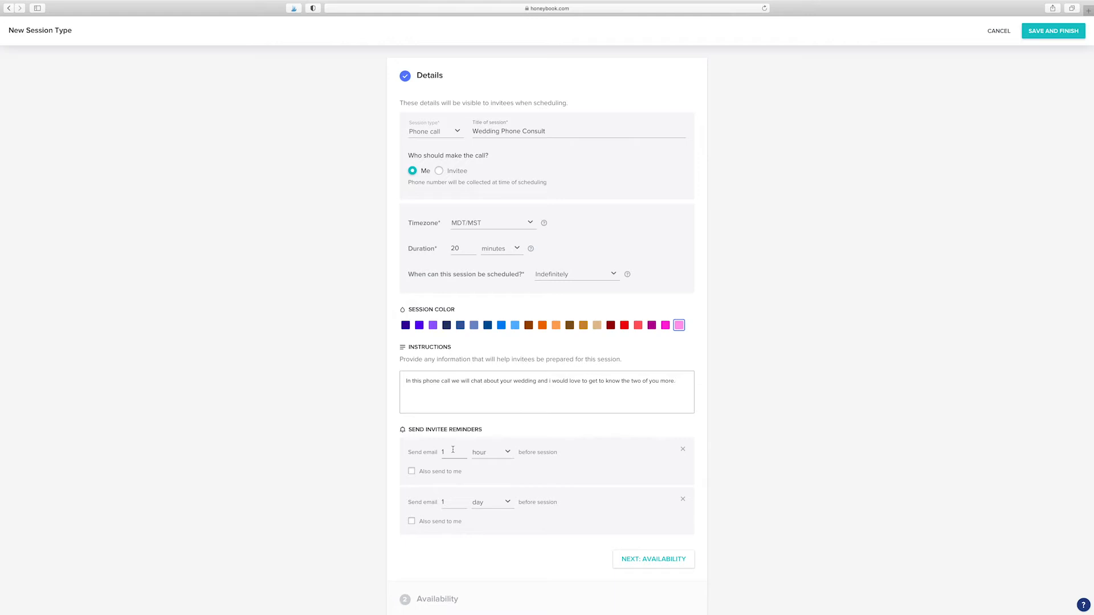
{"action": "left_click", "coordinate": [411, 473]}
{"action": "left_click", "coordinate": [411, 521]}
{"action": "left_click", "coordinate": [478, 455]}
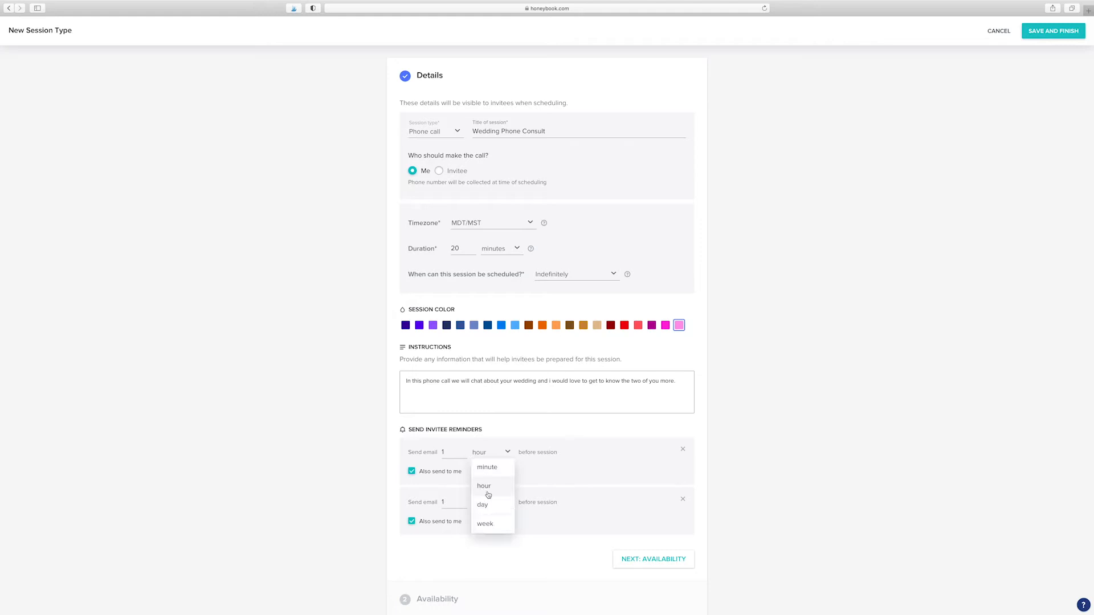
{"action": "left_click", "coordinate": [447, 559]}
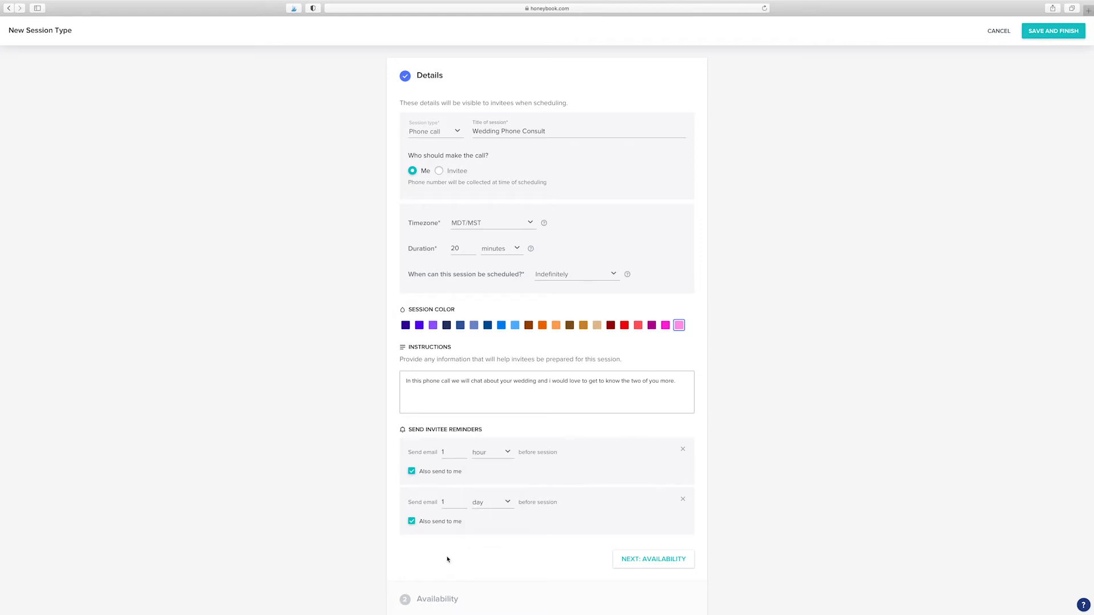
{"action": "scroll", "coordinate": [597, 555], "scroll_direction": "down", "scroll_amount": 2}
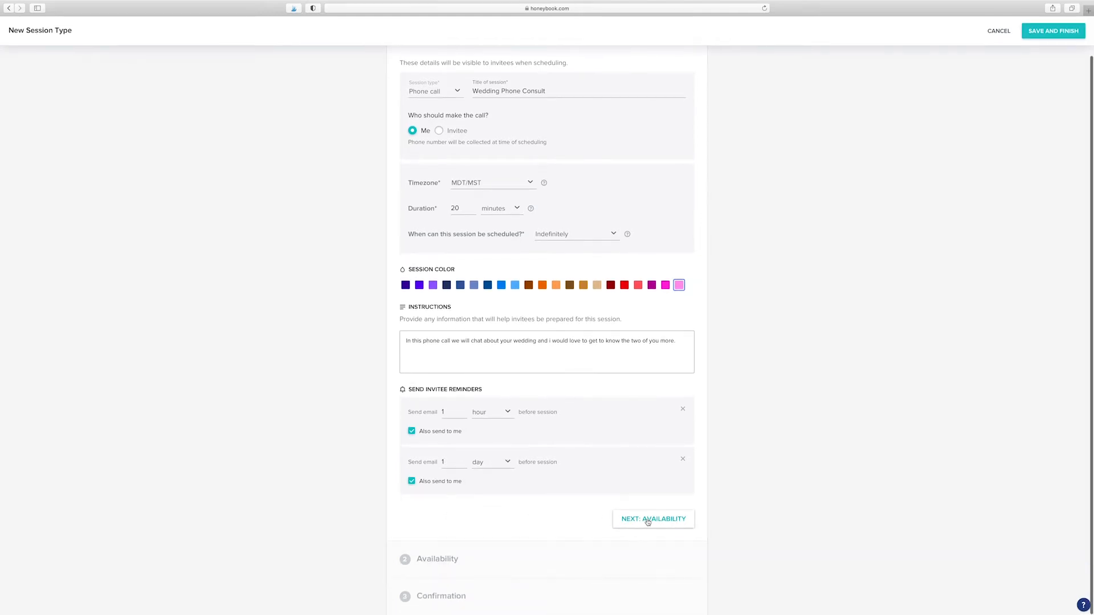
Step: Go to Availability and remove Friday's available hours
{"action": "left_click", "coordinate": [648, 520]}
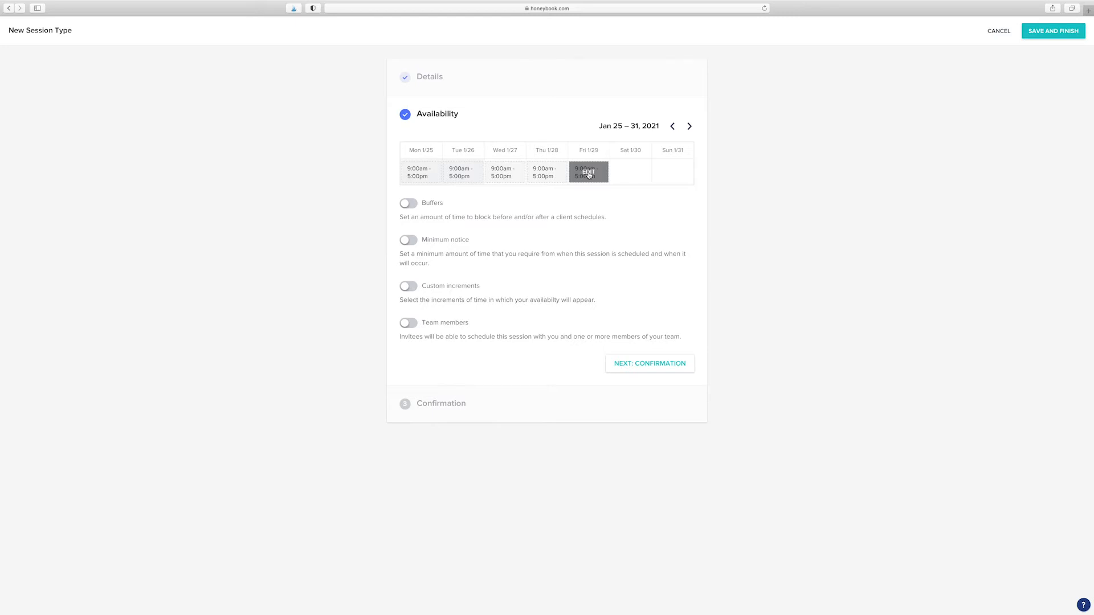
{"action": "left_click", "coordinate": [589, 173]}
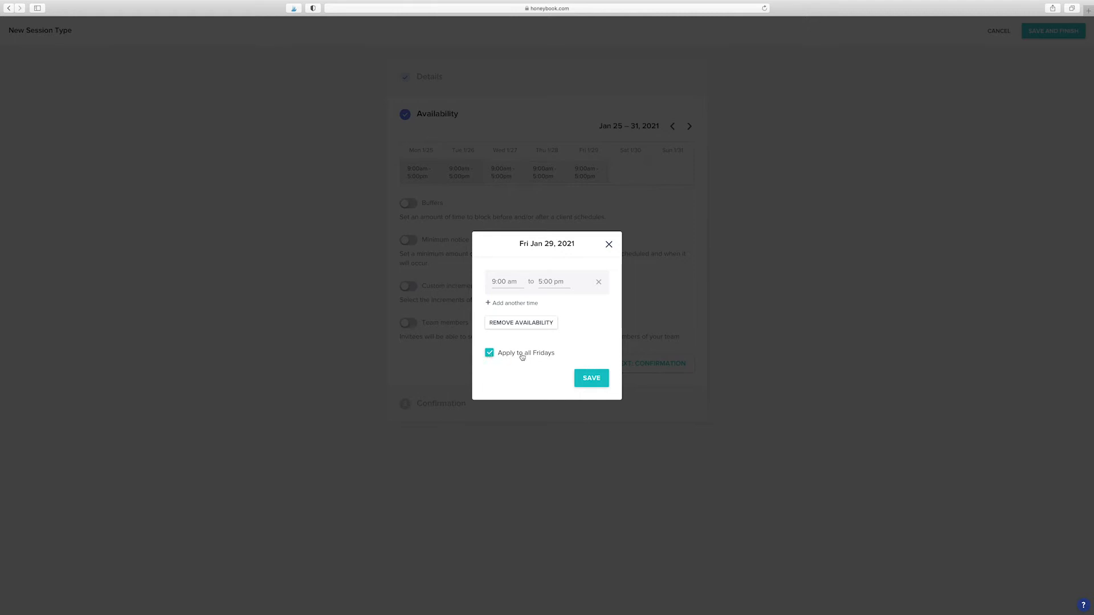
{"action": "left_click", "coordinate": [507, 324]}
{"action": "left_click", "coordinate": [591, 378]}
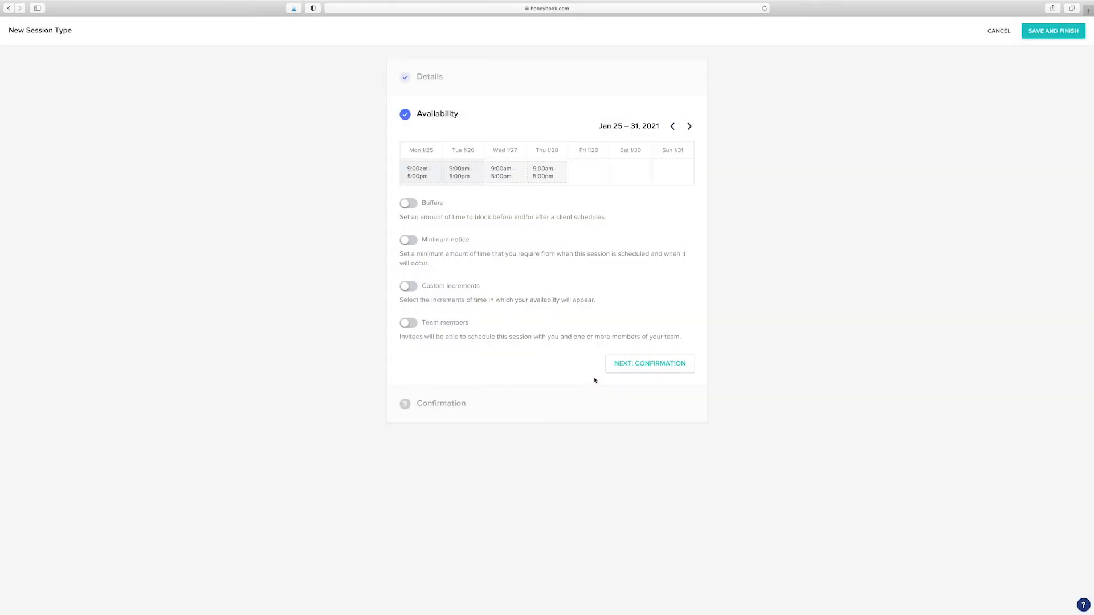
Step: Change Wednesday's availability to end at 4:00 pm
{"action": "left_click", "coordinate": [689, 126]}
{"action": "left_click", "coordinate": [673, 126]}
{"action": "mouse_move", "coordinate": [504, 175]}
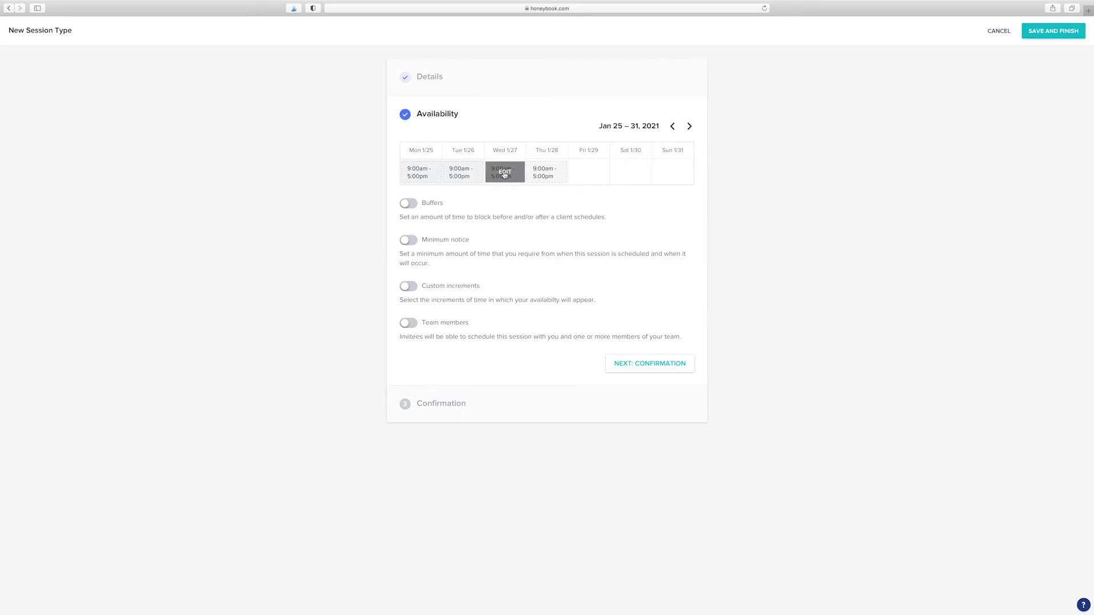
{"action": "left_click", "coordinate": [504, 174]}
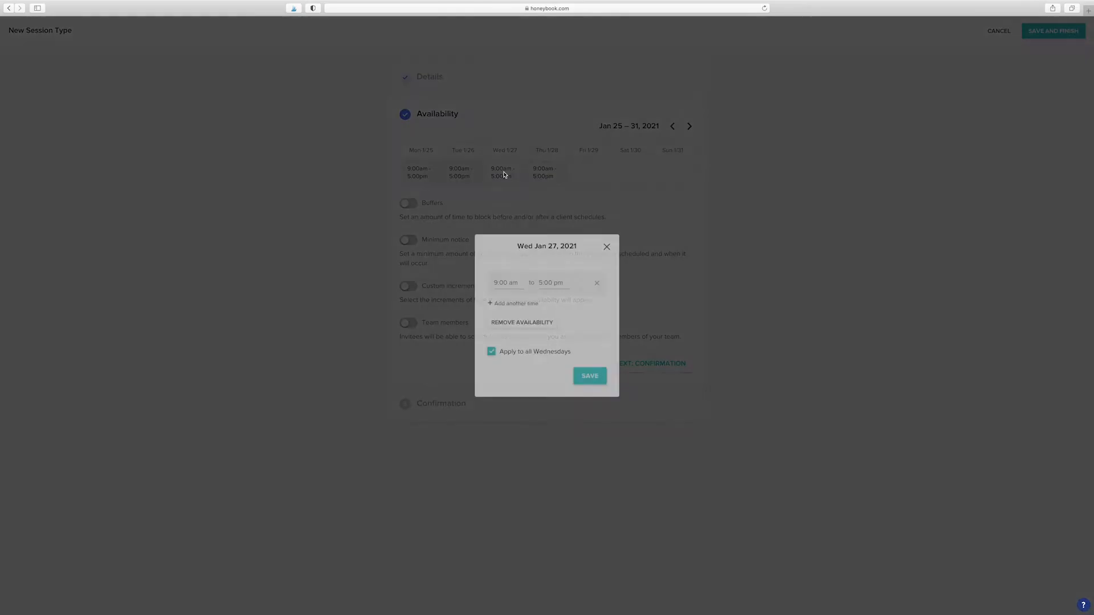
{"action": "left_click", "coordinate": [552, 281]}
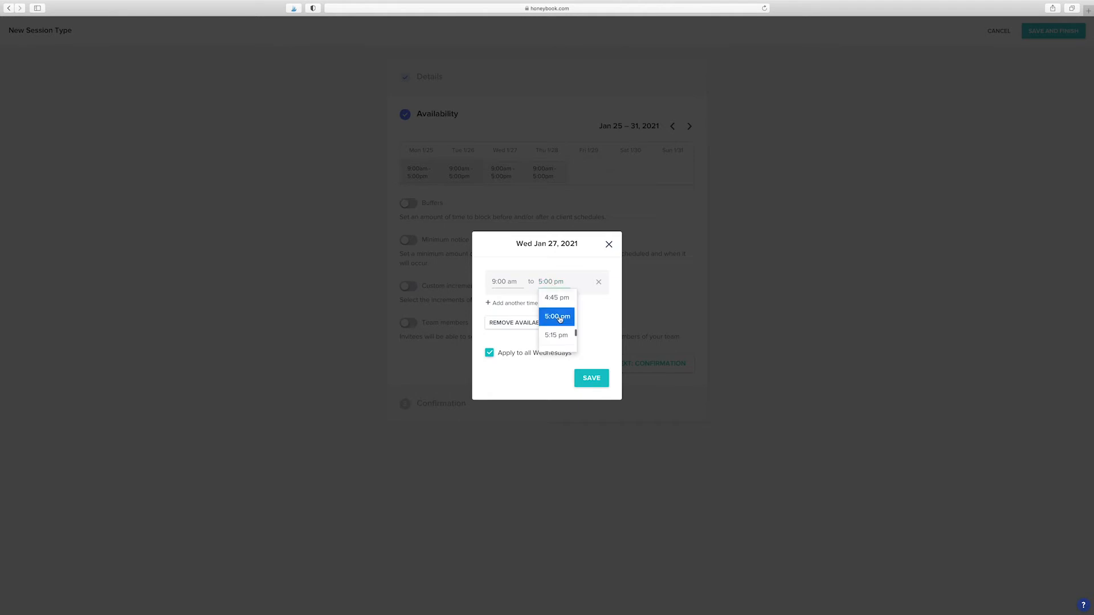
{"action": "left_click", "coordinate": [552, 307]}
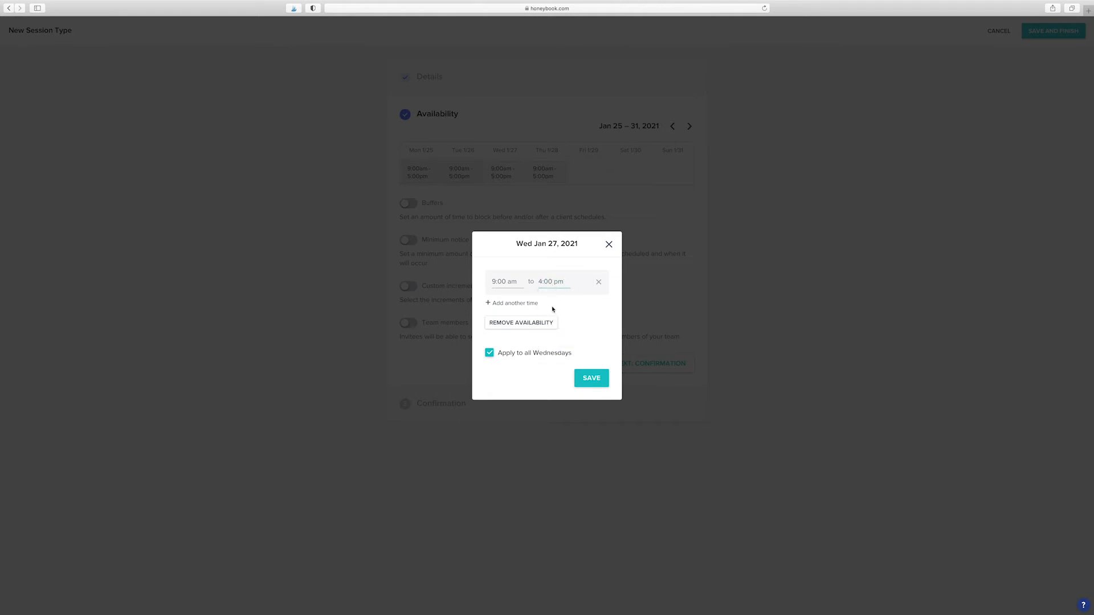
{"action": "left_click", "coordinate": [592, 378]}
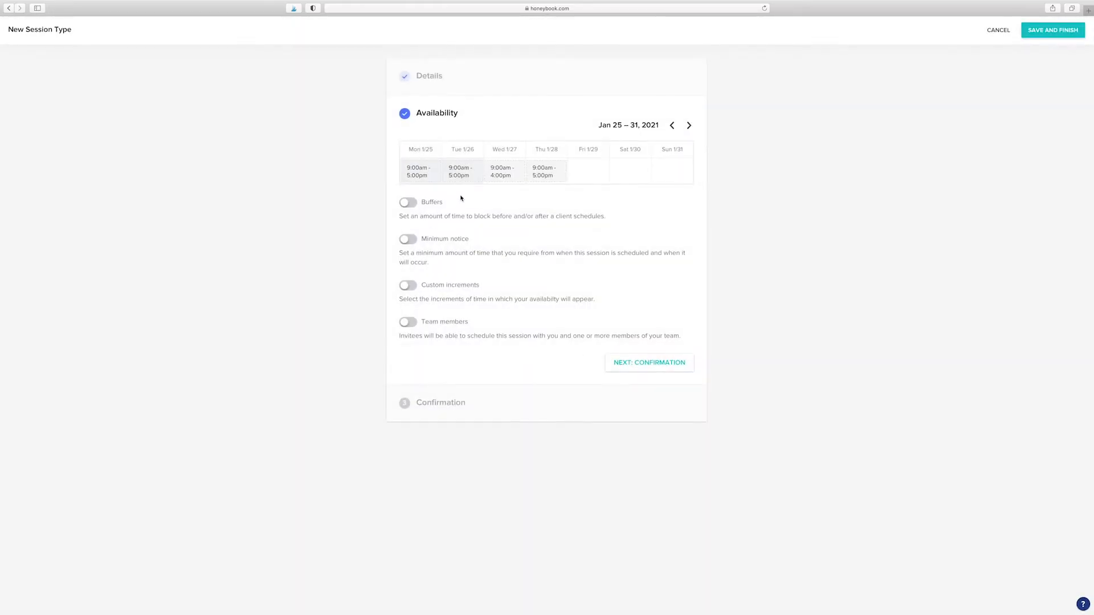
Step: Make only Tuesday Jan 26 unavailable, without applying it to all Tuesdays
{"action": "left_click", "coordinate": [459, 171]}
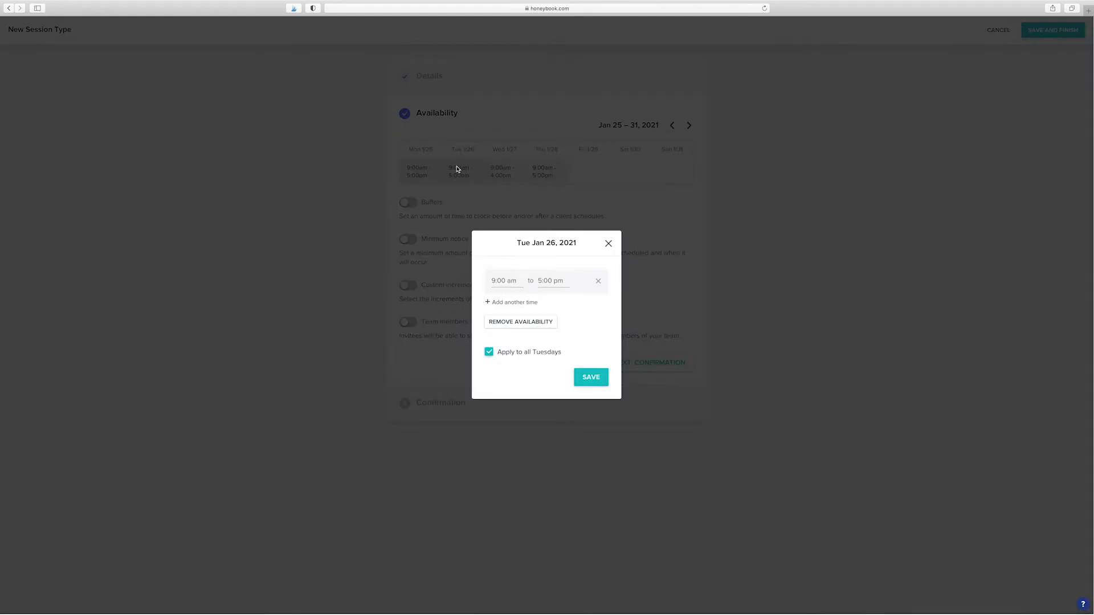
{"action": "left_click", "coordinate": [489, 353]}
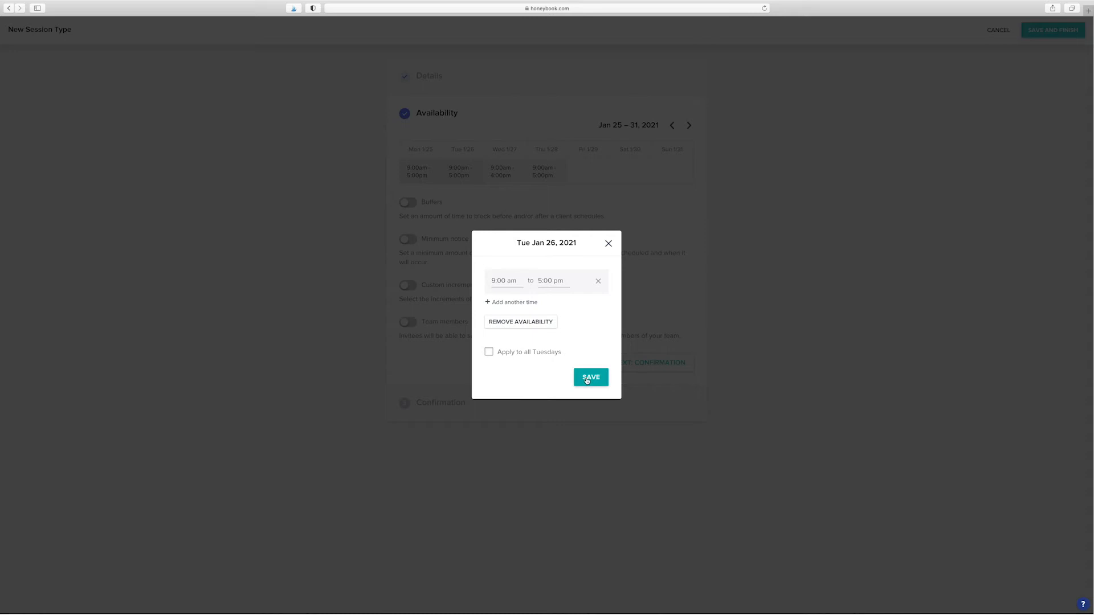
{"action": "left_click", "coordinate": [523, 322]}
{"action": "left_click", "coordinate": [586, 377]}
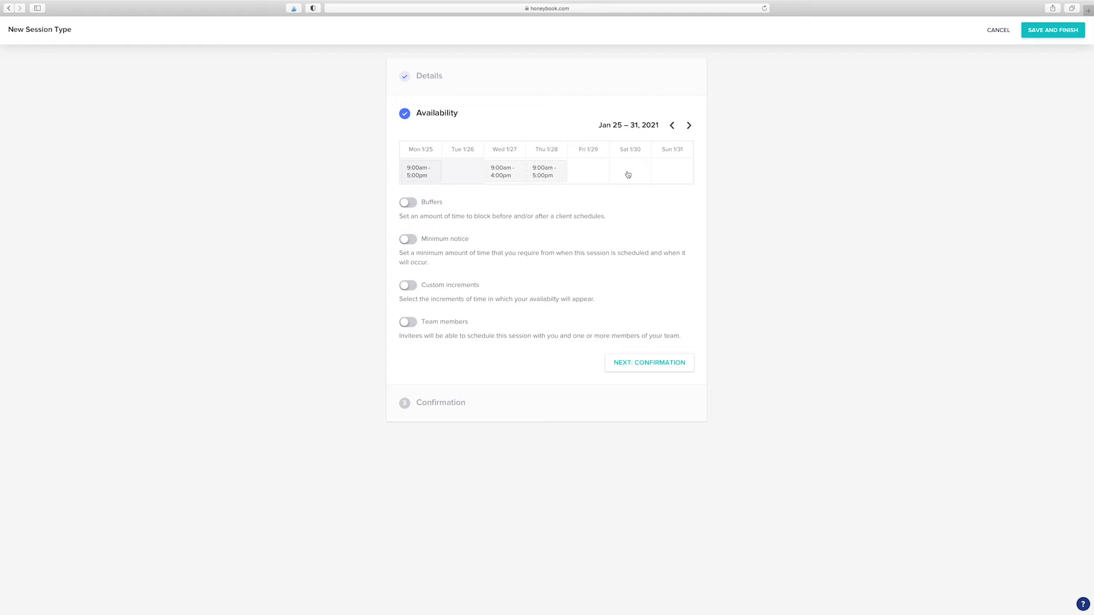
Step: Turn on 10-minute buffers before and after the session
{"action": "left_click", "coordinate": [406, 204]}
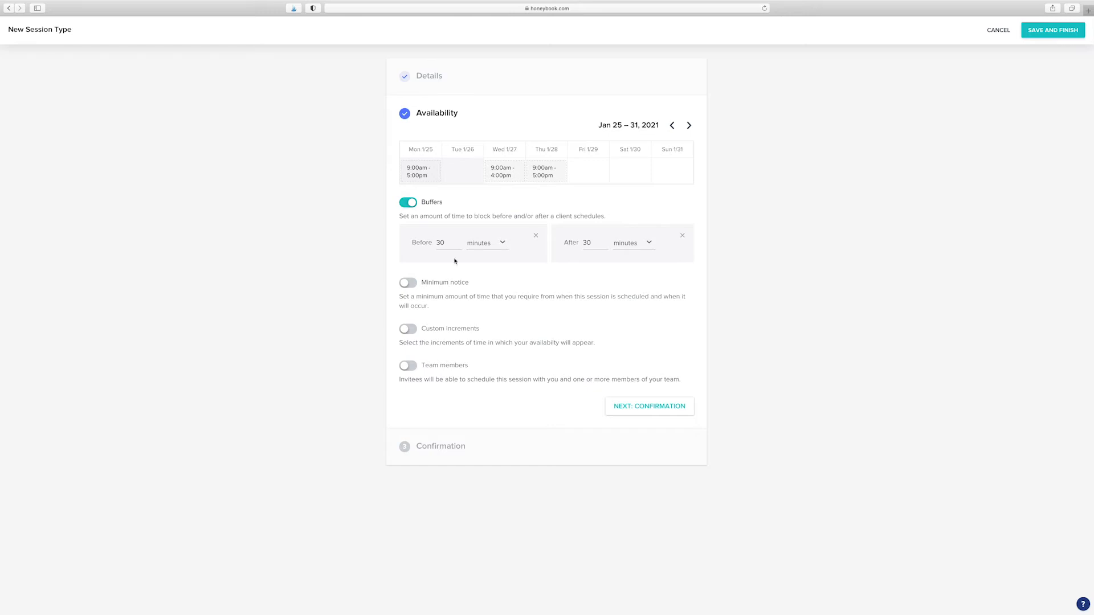
{"action": "left_click_drag", "start_coordinate": [448, 243], "coordinate": [435, 244]}
{"action": "type", "text": "10"}
{"action": "left_click_drag", "start_coordinate": [593, 242], "coordinate": [582, 243]}
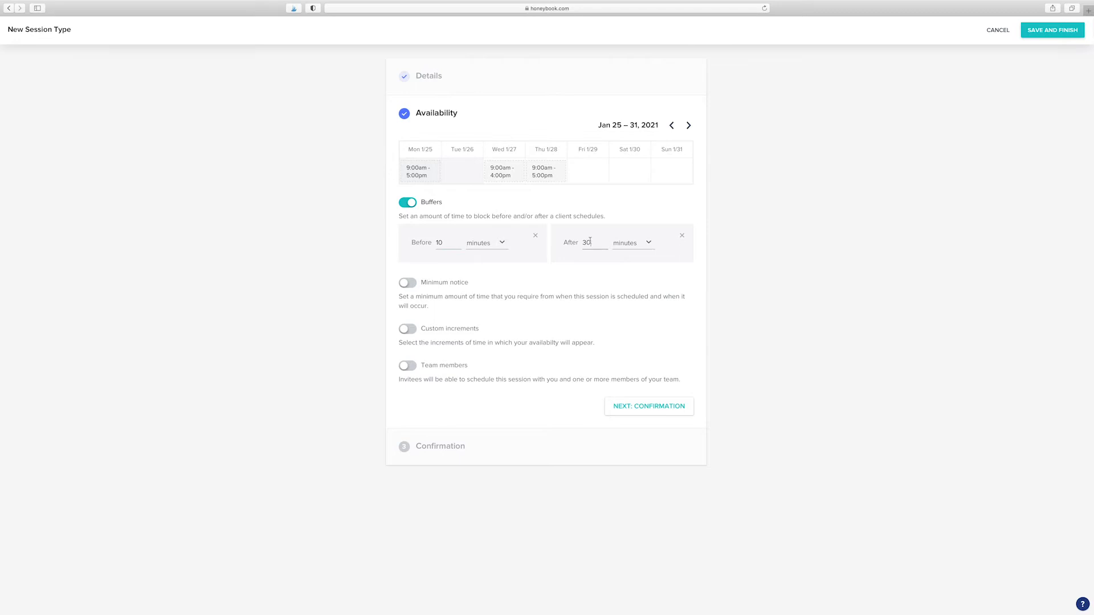
{"action": "type", "text": "10"}
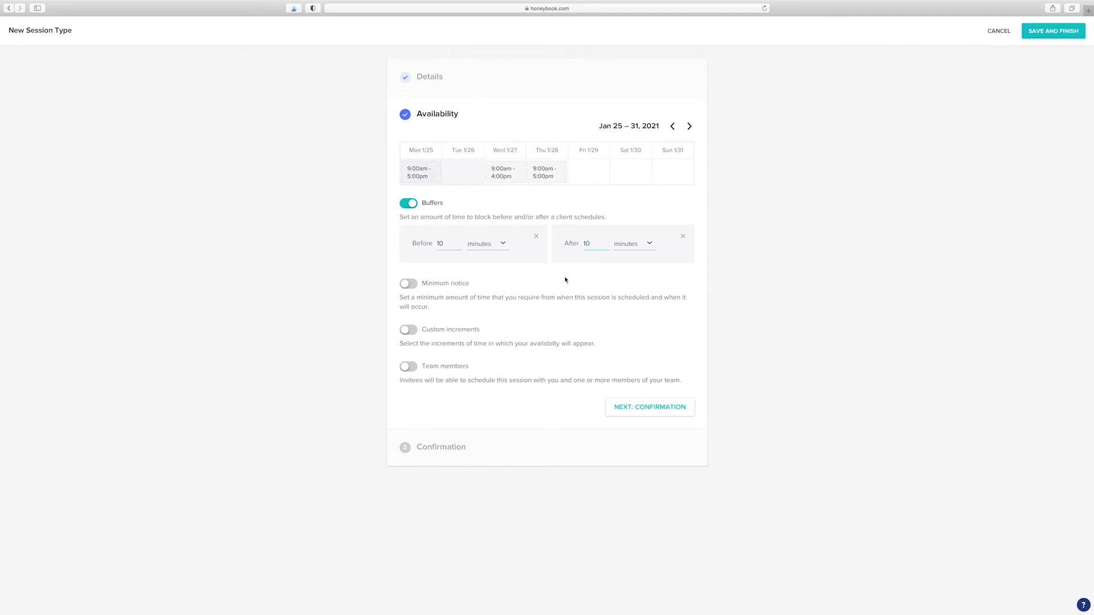
Step: Require 4 hours' minimum notice and enable custom time increments
{"action": "left_click", "coordinate": [408, 283]}
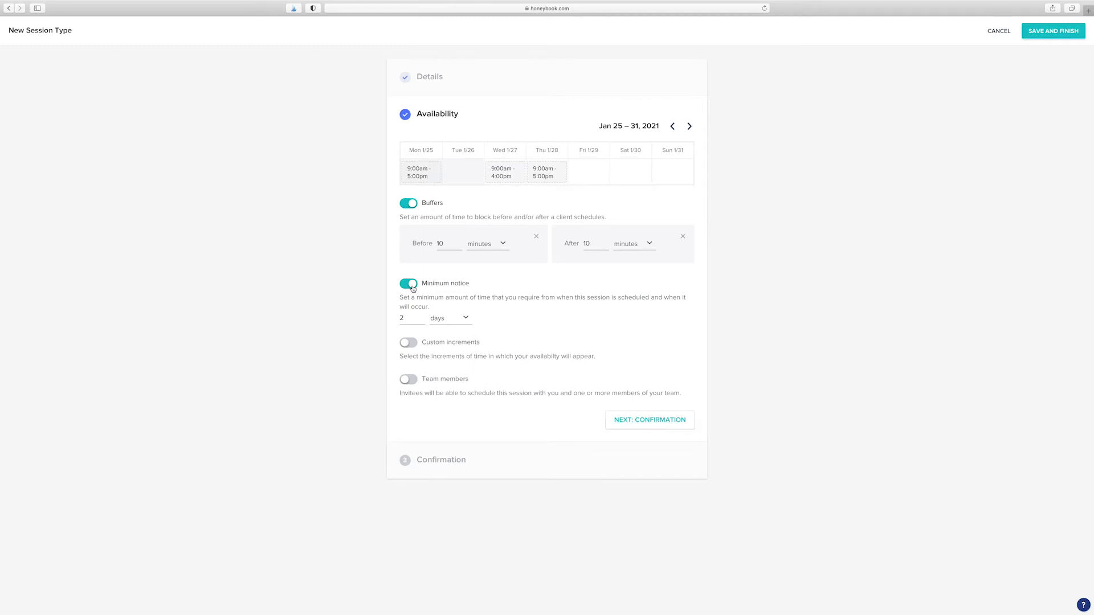
{"action": "double_click", "coordinate": [412, 319]}
{"action": "type", "text": "4"}
{"action": "left_click", "coordinate": [436, 319]}
{"action": "left_click", "coordinate": [444, 333]}
{"action": "left_click", "coordinate": [408, 343]}
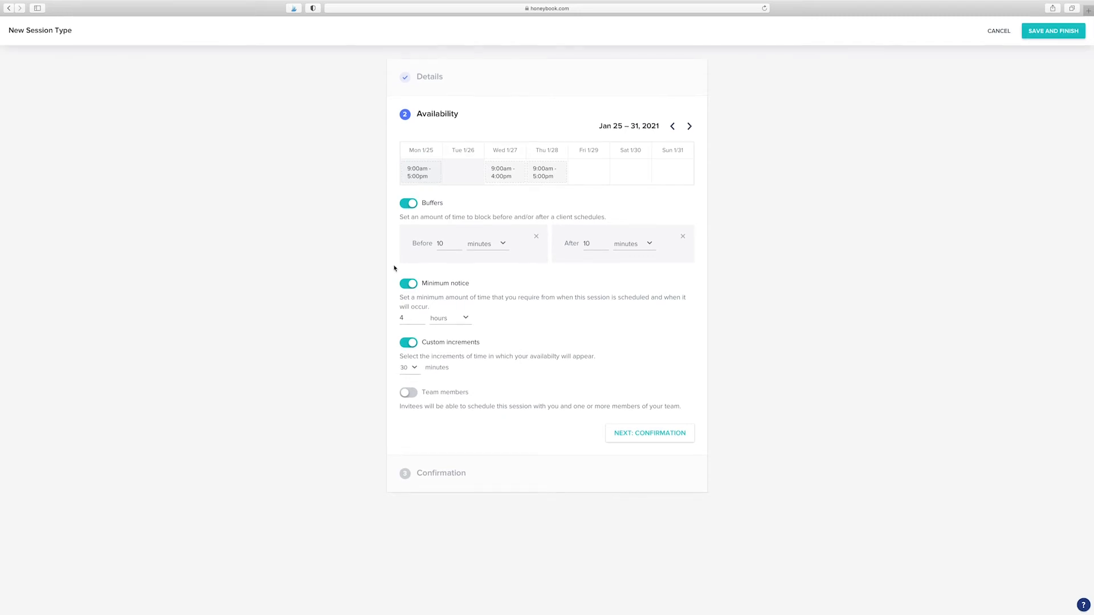
Step: Enable team members with no extra round-robin members, then continue to Confirmation
{"action": "left_click", "coordinate": [409, 393]}
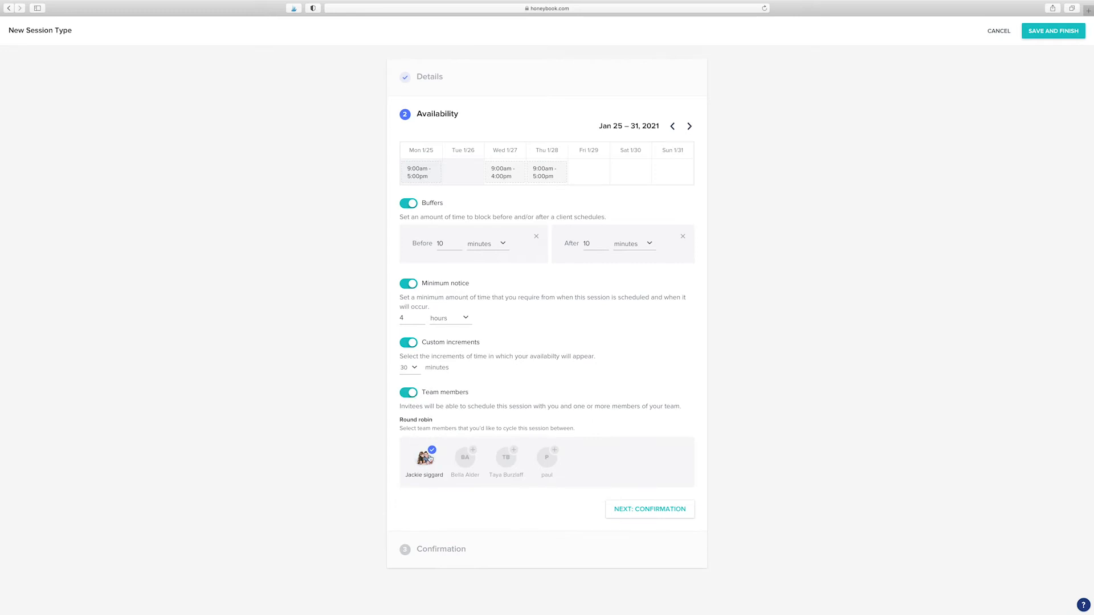
{"action": "left_click", "coordinate": [511, 461]}
{"action": "left_click", "coordinate": [471, 456]}
{"action": "left_click", "coordinate": [513, 453]}
{"action": "left_click", "coordinate": [473, 451]}
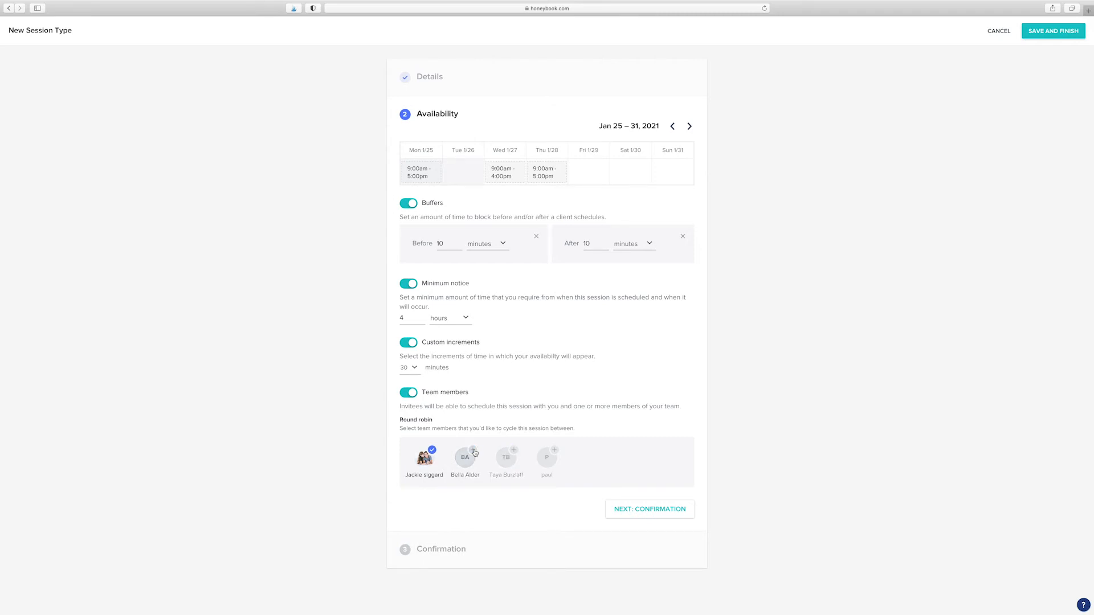
{"action": "left_click", "coordinate": [635, 511]}
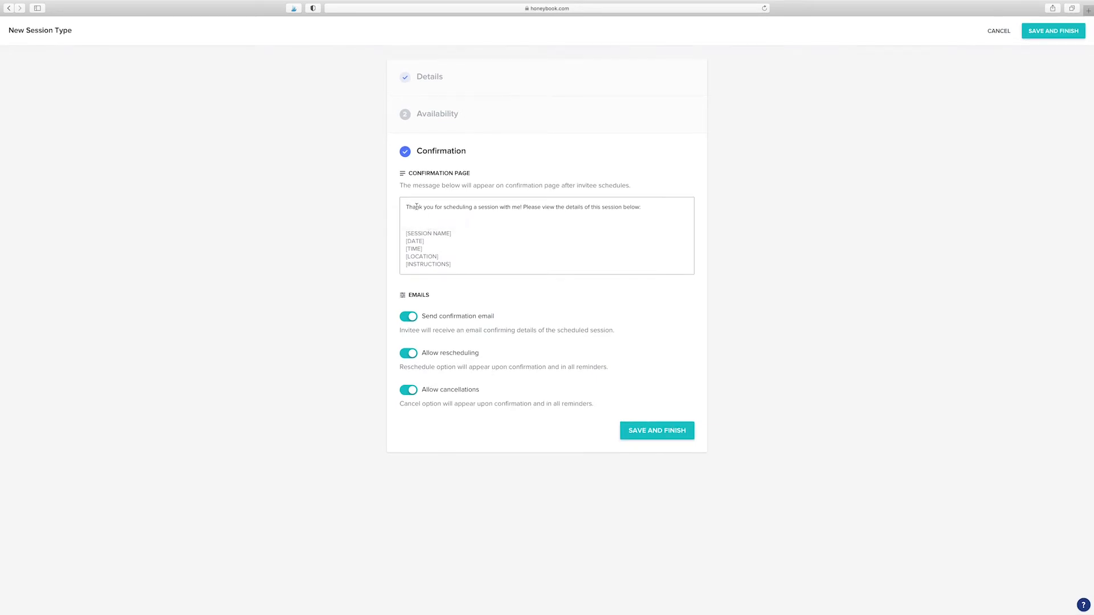
Step: Change 'session' to 'phone consult' in the confirmation message and turn off cancellations
{"action": "left_click_drag", "start_coordinate": [478, 207], "coordinate": [499, 207]}
{"action": "type", "text": "phone consult"}
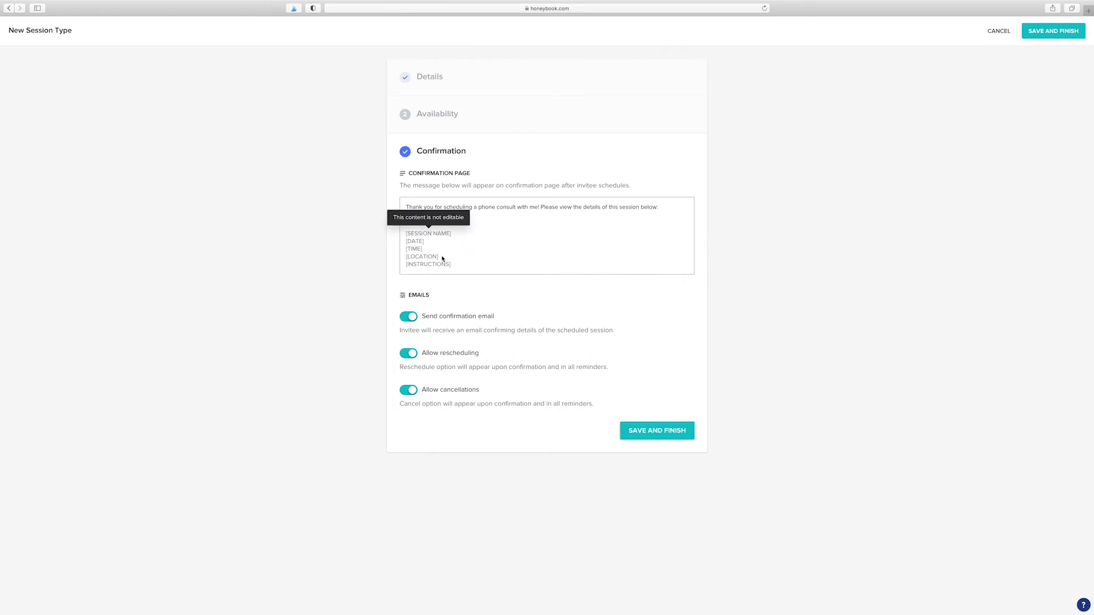
{"action": "left_click", "coordinate": [431, 77]}
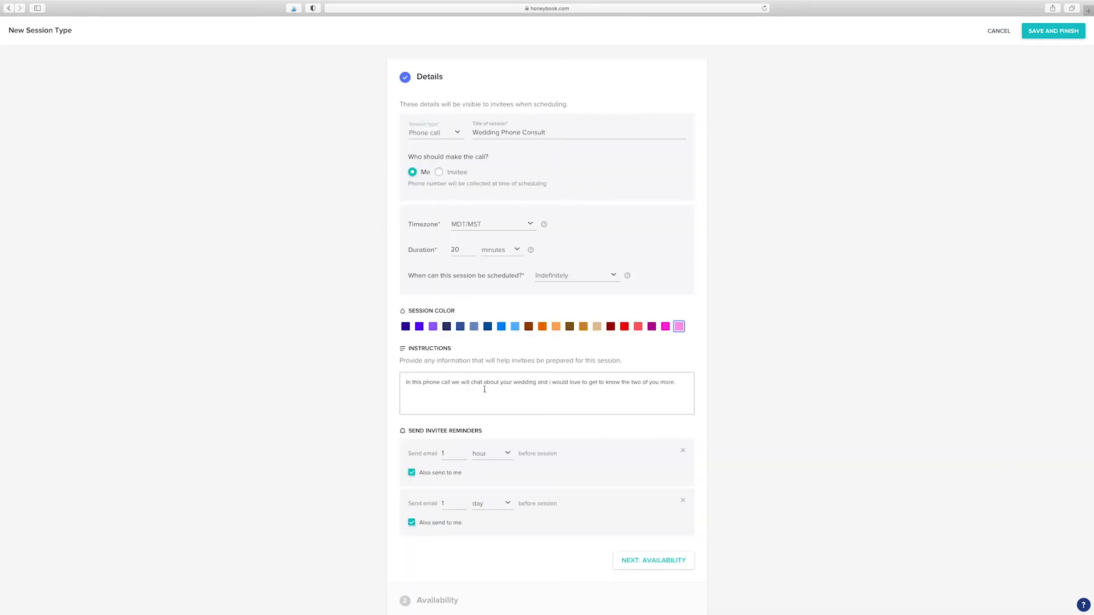
{"action": "scroll", "coordinate": [499, 394], "scroll_direction": "down", "scroll_amount": 6}
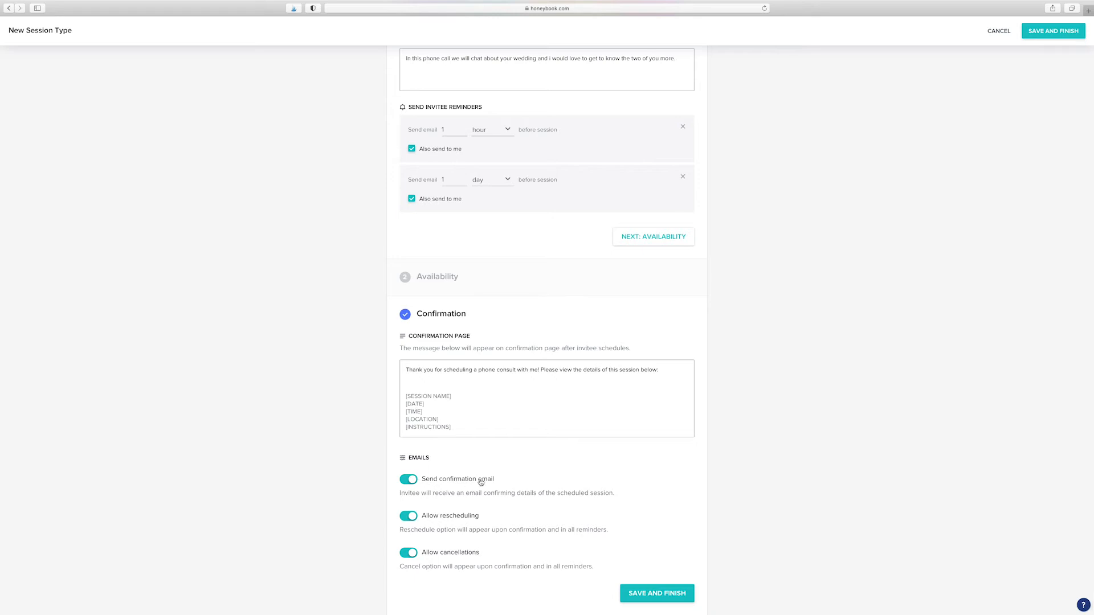
{"action": "left_click", "coordinate": [414, 555]}
Step: Save the Wedding Phone Consult, copy its booking link, and open Photo Session for editing
{"action": "left_click", "coordinate": [647, 593]}
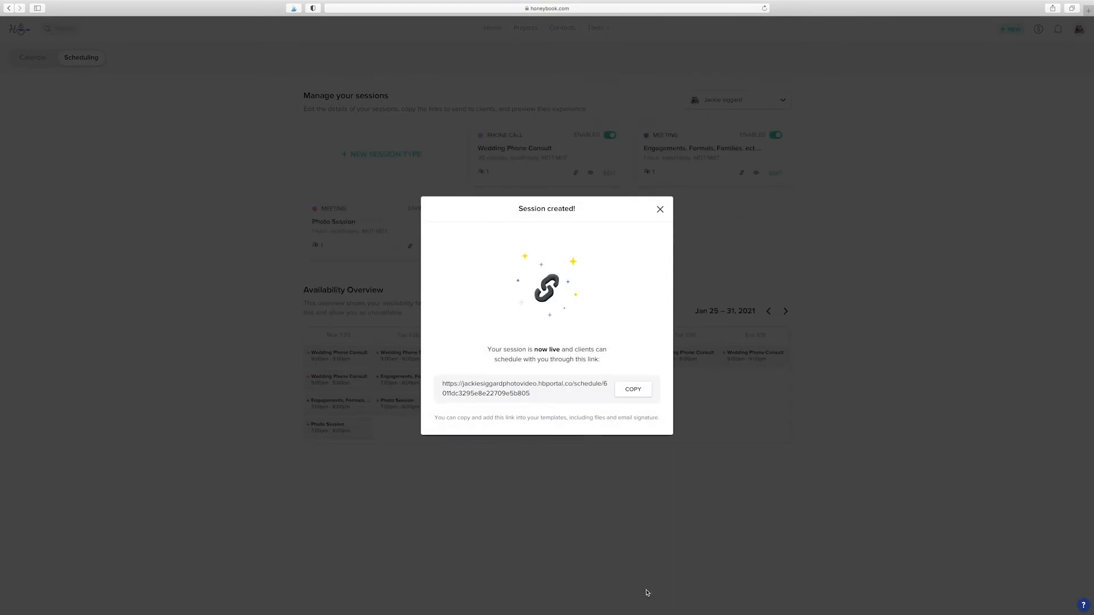
{"action": "left_click", "coordinate": [633, 393]}
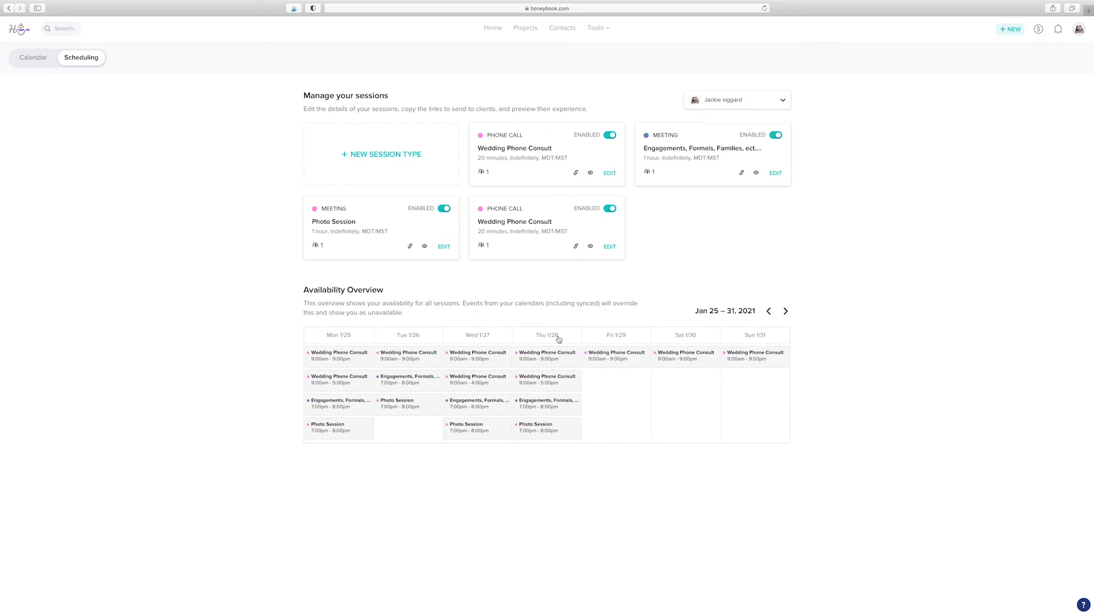
{"action": "left_click", "coordinate": [333, 226]}
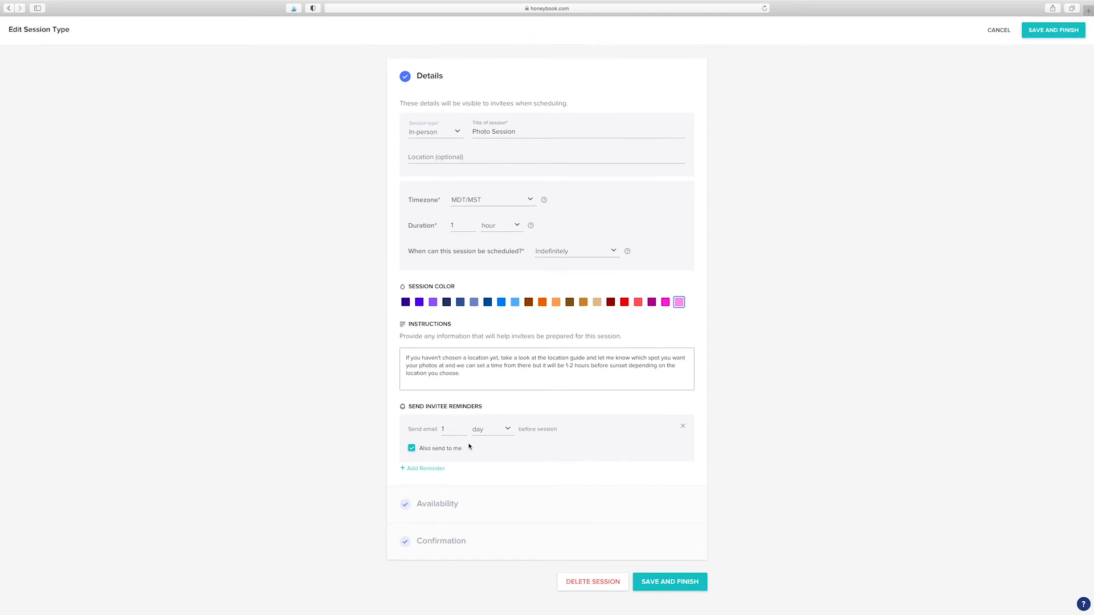
Step: Expand the Photo Session's availability and move the calendar to the week of May 24–30, 2021
{"action": "left_click", "coordinate": [445, 510]}
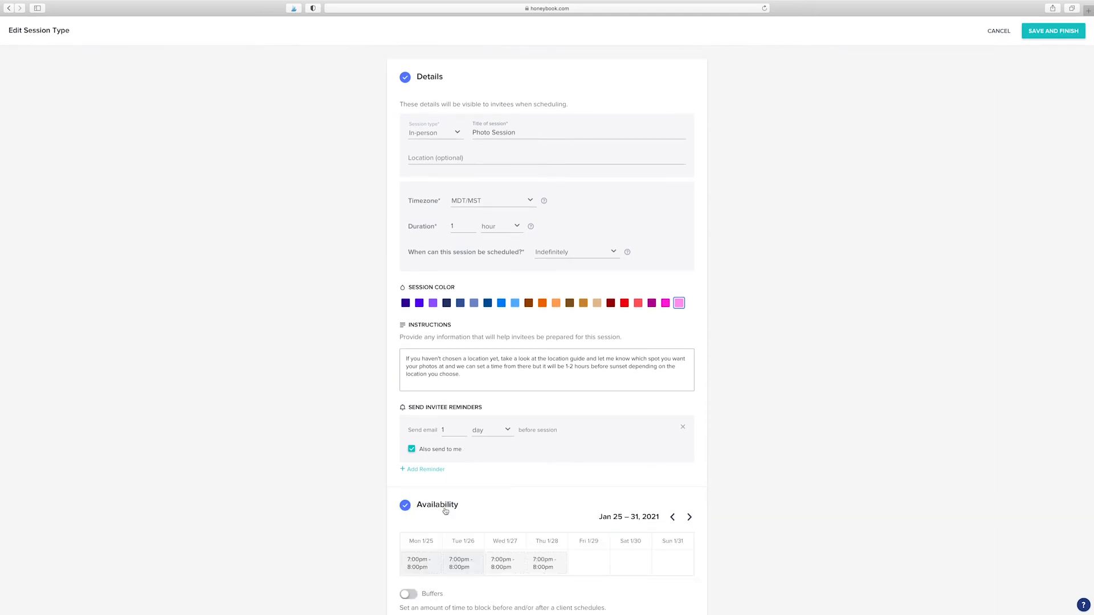
{"action": "scroll", "coordinate": [445, 511], "scroll_direction": "down", "scroll_amount": 3}
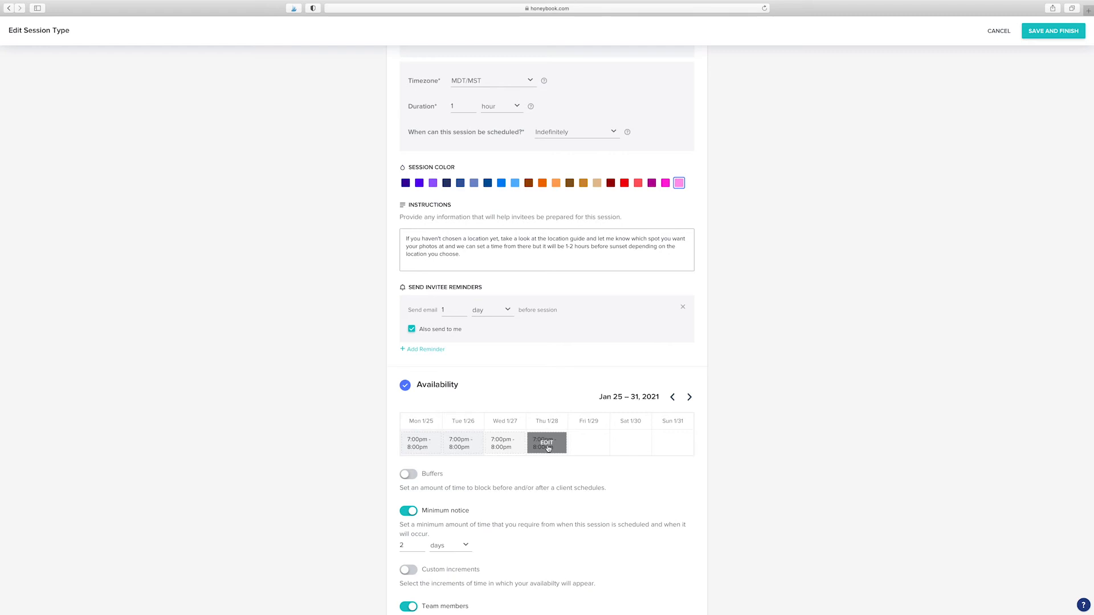
{"action": "left_click", "coordinate": [688, 398]}
{"action": "left_click", "coordinate": [689, 399]}
{"action": "left_click", "coordinate": [689, 397]}
{"action": "left_click", "coordinate": [690, 397]}
{"action": "left_click", "coordinate": [689, 398]}
{"action": "left_click", "coordinate": [689, 397]}
{"action": "left_click", "coordinate": [690, 397]}
{"action": "left_click", "coordinate": [689, 397]}
{"action": "left_click", "coordinate": [690, 397]}
{"action": "left_click", "coordinate": [689, 397]}
{"action": "left_click", "coordinate": [689, 398]}
{"action": "left_click", "coordinate": [689, 398]}
{"action": "left_click", "coordinate": [689, 397]}
{"action": "left_click", "coordinate": [690, 397]}
{"action": "left_click", "coordinate": [689, 397]}
{"action": "left_click", "coordinate": [689, 397]}
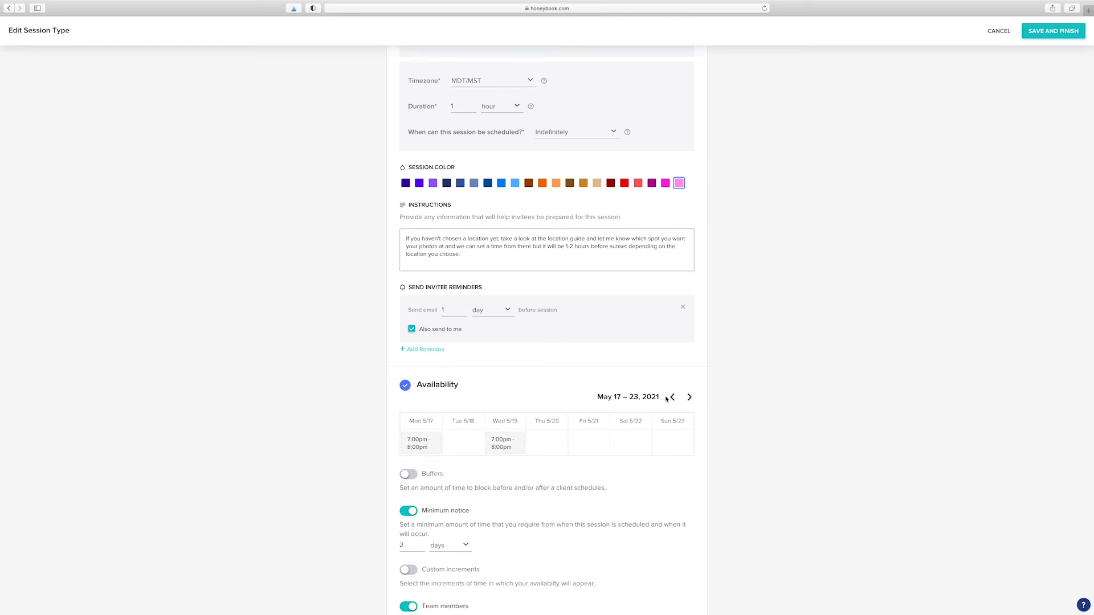
{"action": "left_click", "coordinate": [671, 398]}
{"action": "left_click", "coordinate": [671, 398]}
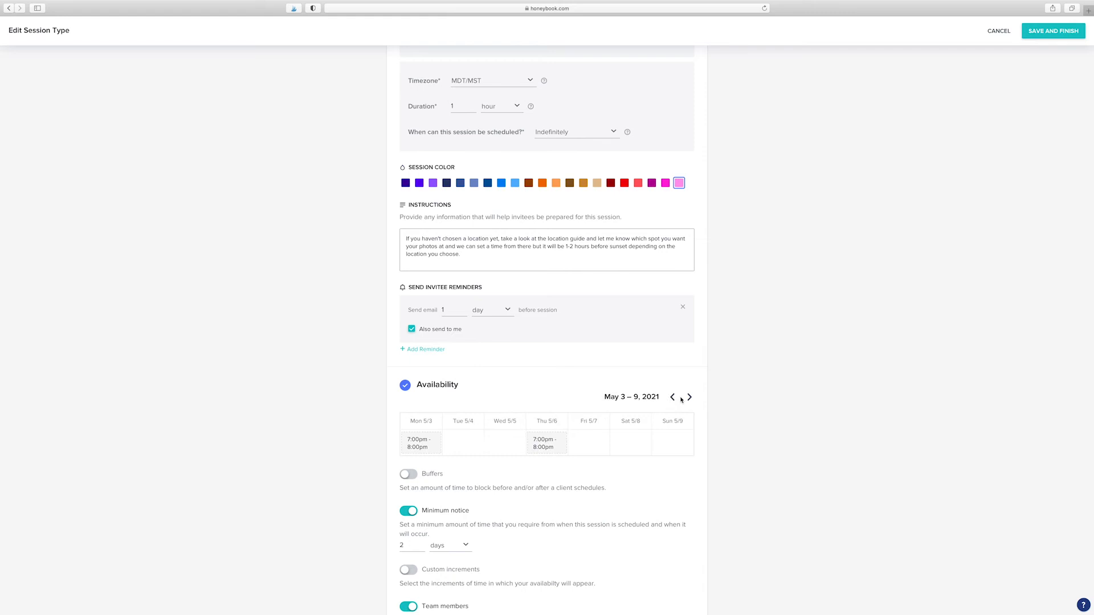
{"action": "left_click", "coordinate": [689, 398]}
{"action": "left_click", "coordinate": [688, 398]}
{"action": "left_click", "coordinate": [689, 398]}
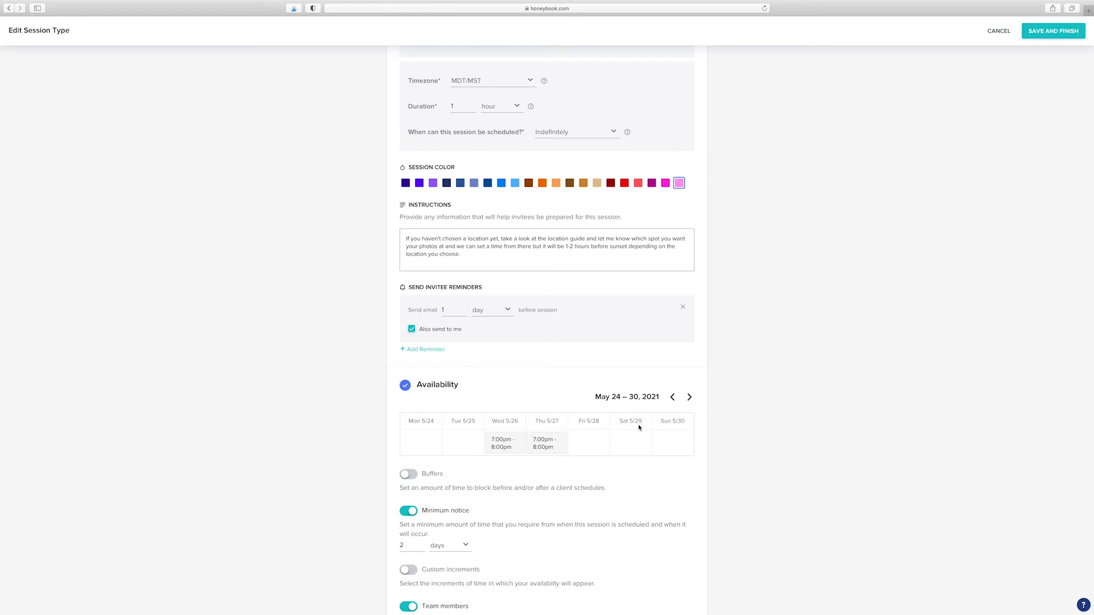
{"action": "mouse_move", "coordinate": [561, 444]}
{"action": "scroll", "coordinate": [566, 469], "scroll_direction": "down", "scroll_amount": 2}
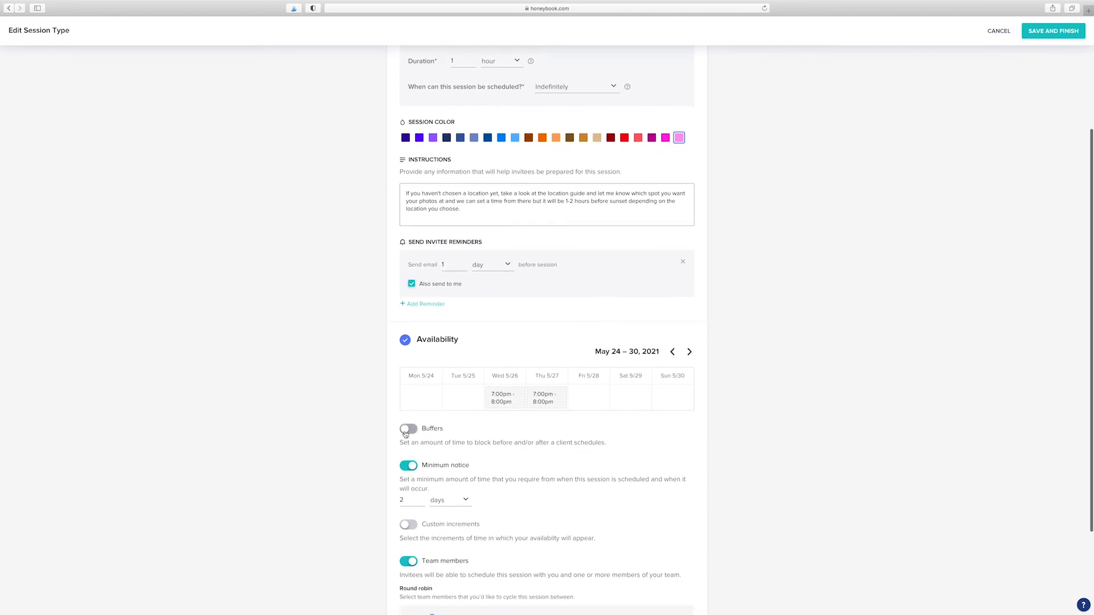
{"action": "left_click", "coordinate": [406, 430]}
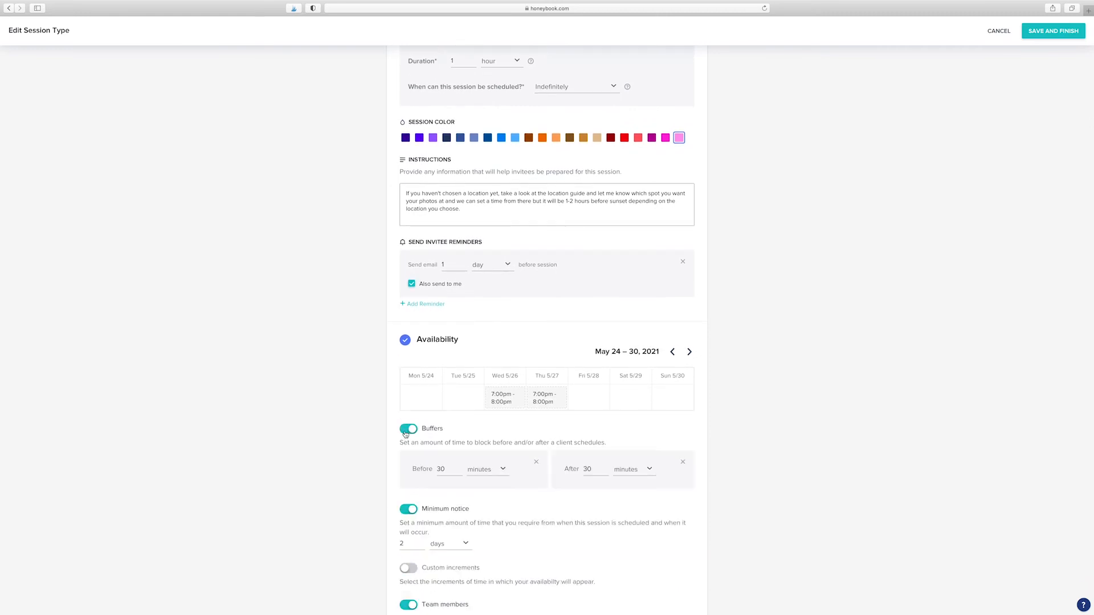
{"action": "left_click", "coordinate": [438, 469]}
{"action": "left_click", "coordinate": [409, 430]}
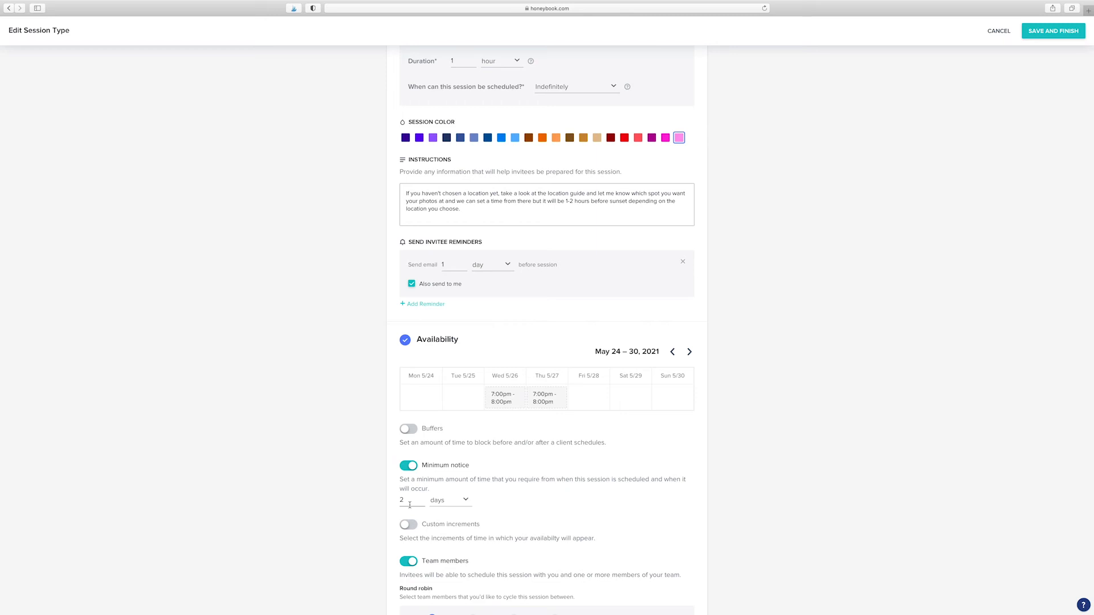
{"action": "scroll", "coordinate": [409, 505], "scroll_direction": "down", "scroll_amount": 2}
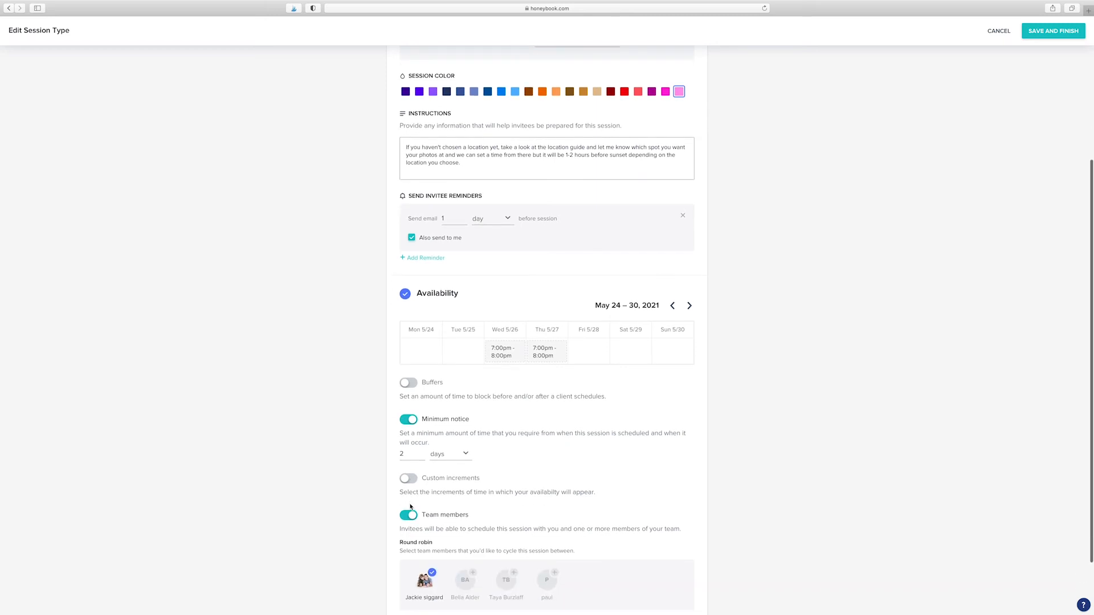
{"action": "scroll", "coordinate": [473, 487], "scroll_direction": "down", "scroll_amount": 1}
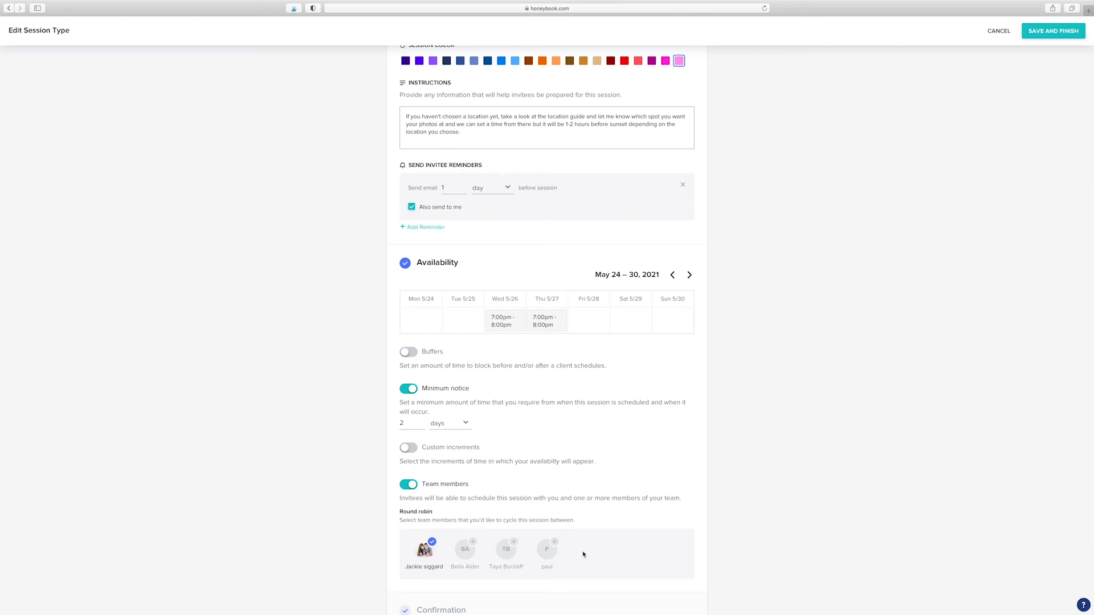
{"action": "scroll", "coordinate": [583, 554], "scroll_direction": "down", "scroll_amount": 2}
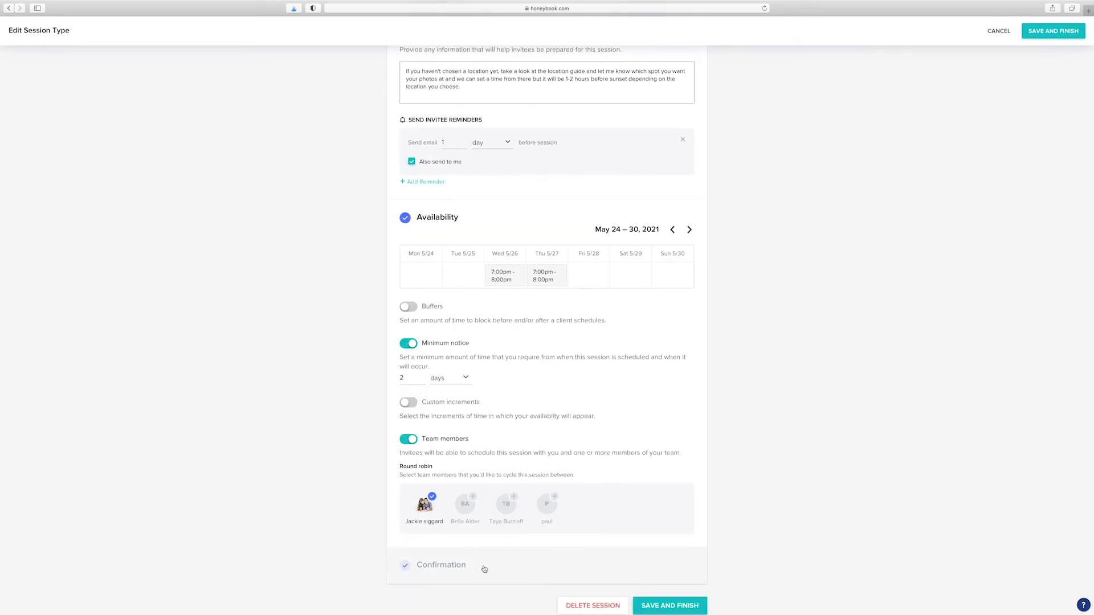
{"action": "mouse_move", "coordinate": [502, 284]}
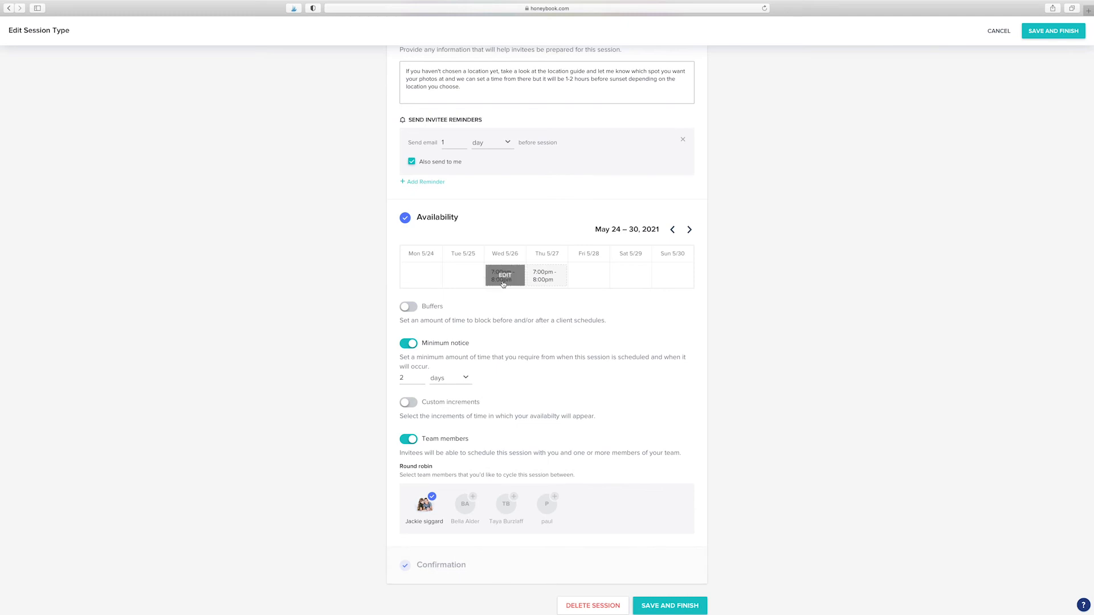
Step: Save Wednesday May 26 availability as 7:00–8:00 pm, applied to all Wednesdays
{"action": "left_click", "coordinate": [504, 279]}
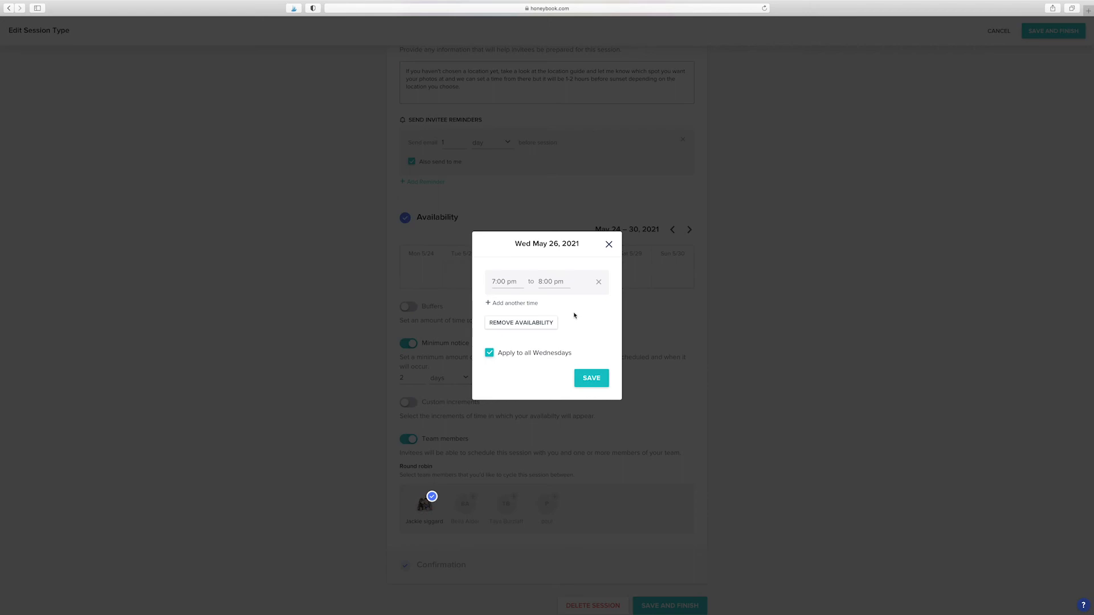
{"action": "left_click", "coordinate": [590, 374]}
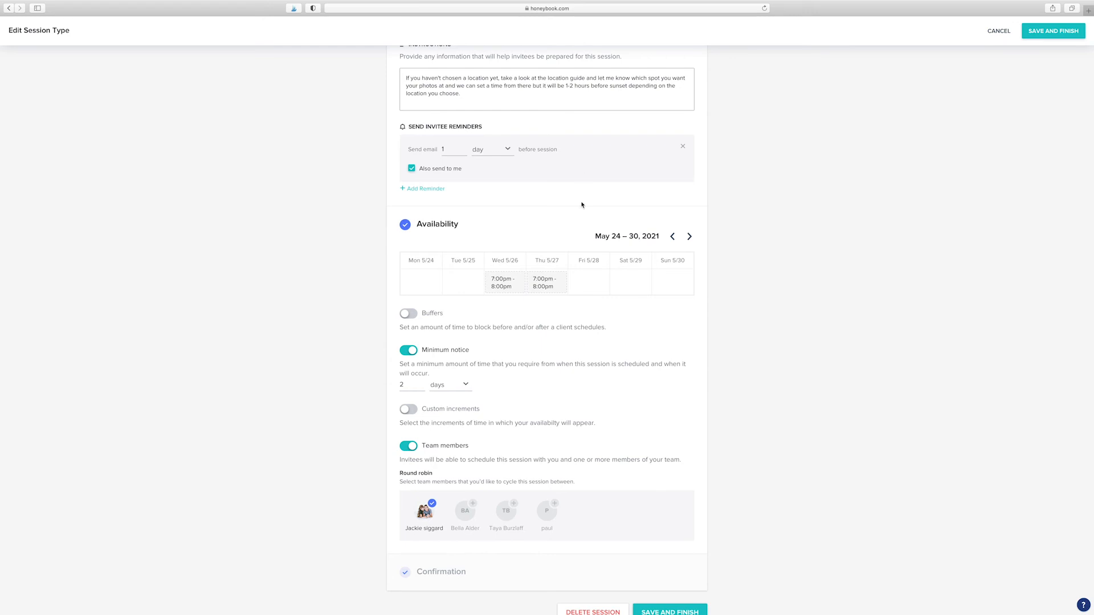
Step: Check the Photo Session's confirmation settings: confirmation email on, rescheduling and cancellations off
{"action": "left_click", "coordinate": [443, 573]}
{"action": "scroll", "coordinate": [443, 575], "scroll_direction": "down", "scroll_amount": 5}
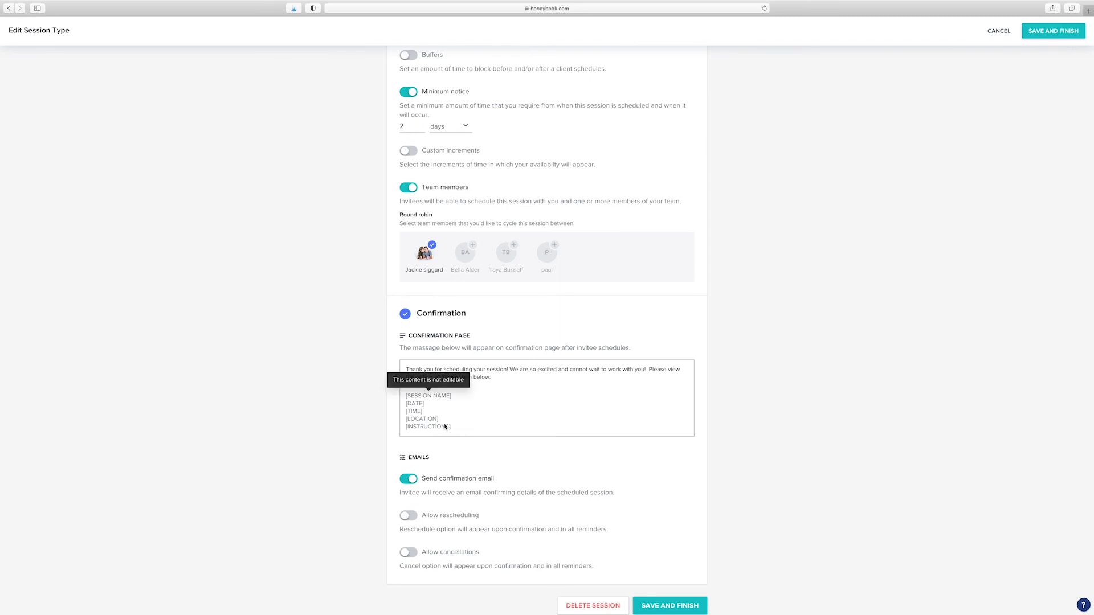
{"action": "scroll", "coordinate": [445, 426], "scroll_direction": "up", "scroll_amount": 1}
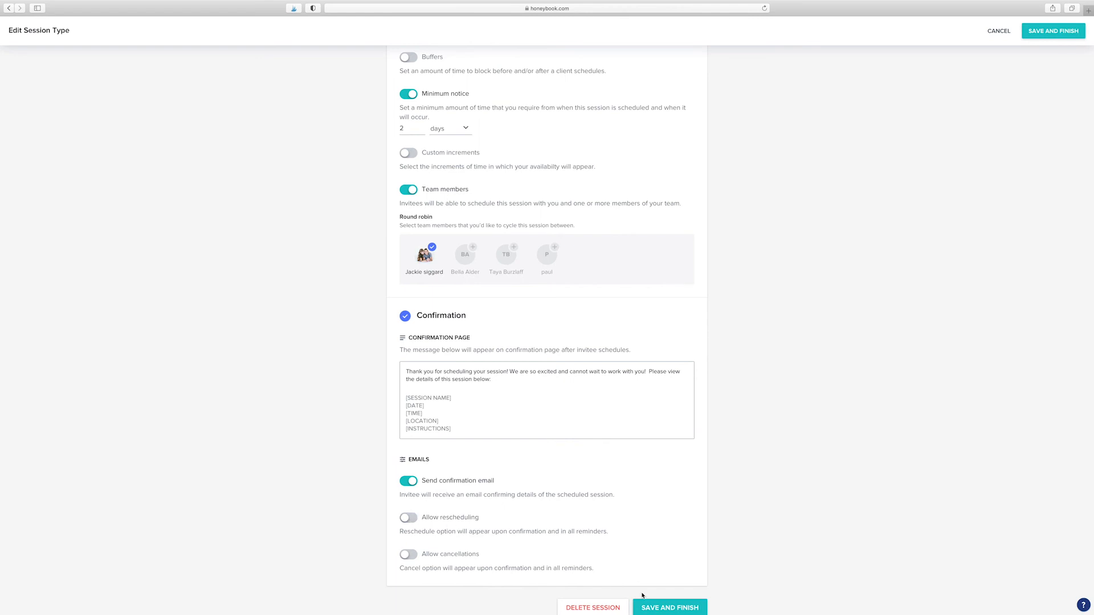
Step: Save the Photo Session type and preview its client booking page for February 2021
{"action": "left_click", "coordinate": [666, 608]}
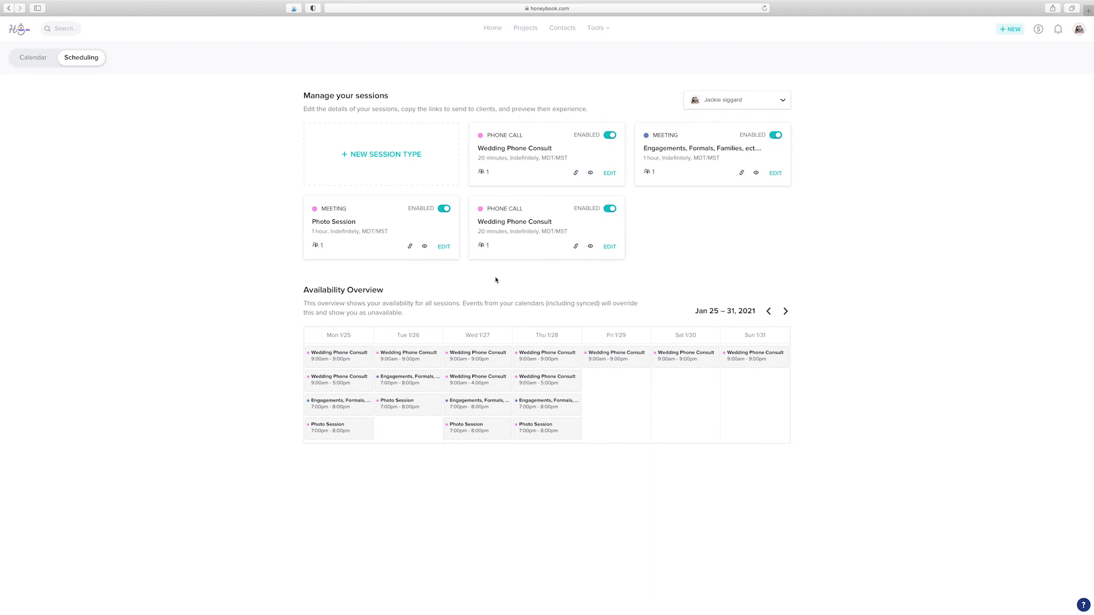
{"action": "left_click", "coordinate": [425, 247]}
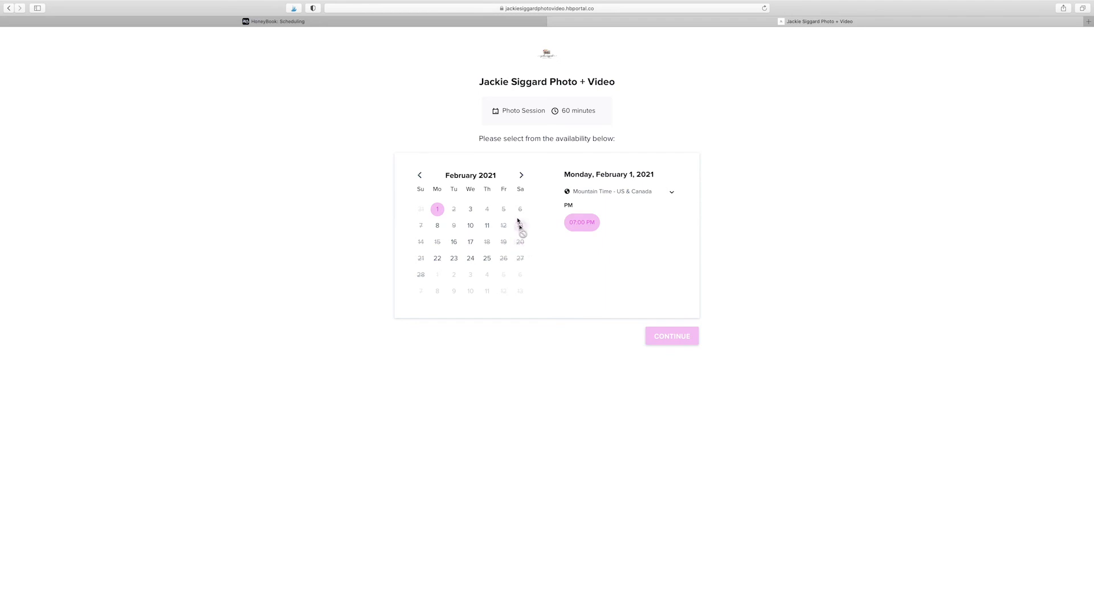
Step: Browse March and January availability, then choose the 7:00 PM slot on Monday, February 1, 2021
{"action": "left_click", "coordinate": [522, 176]}
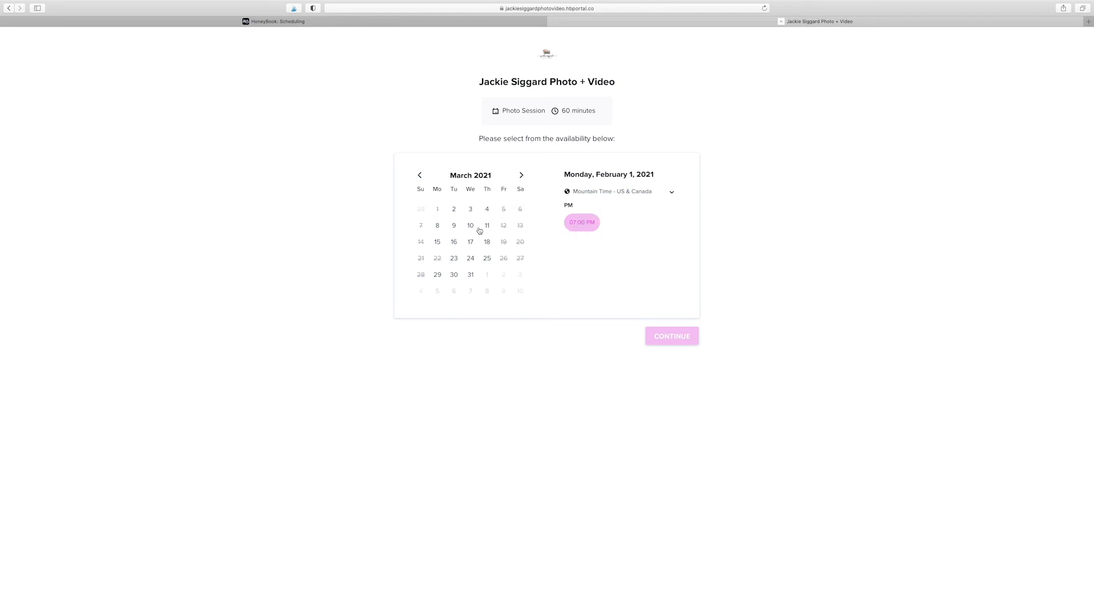
{"action": "left_click", "coordinate": [420, 176]}
{"action": "left_click", "coordinate": [420, 175]}
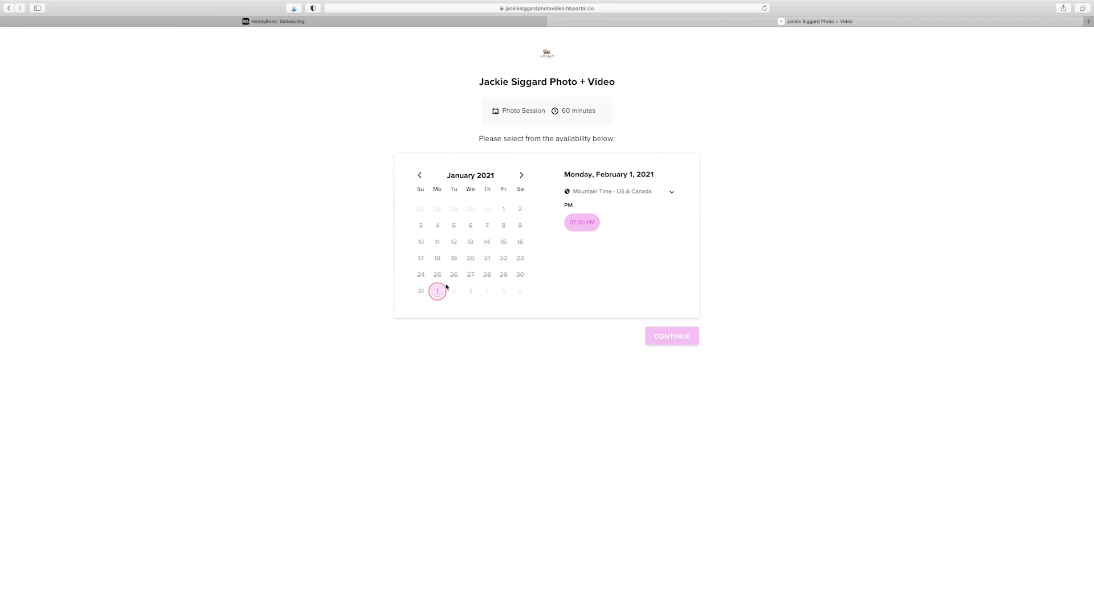
{"action": "left_click", "coordinate": [521, 176]}
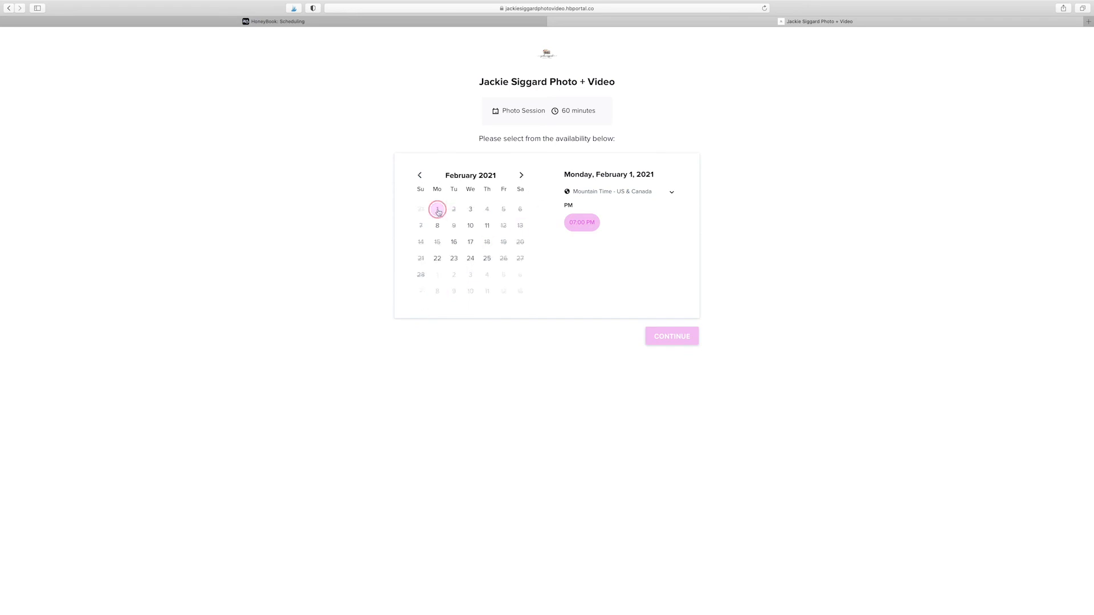
{"action": "left_click", "coordinate": [582, 224]}
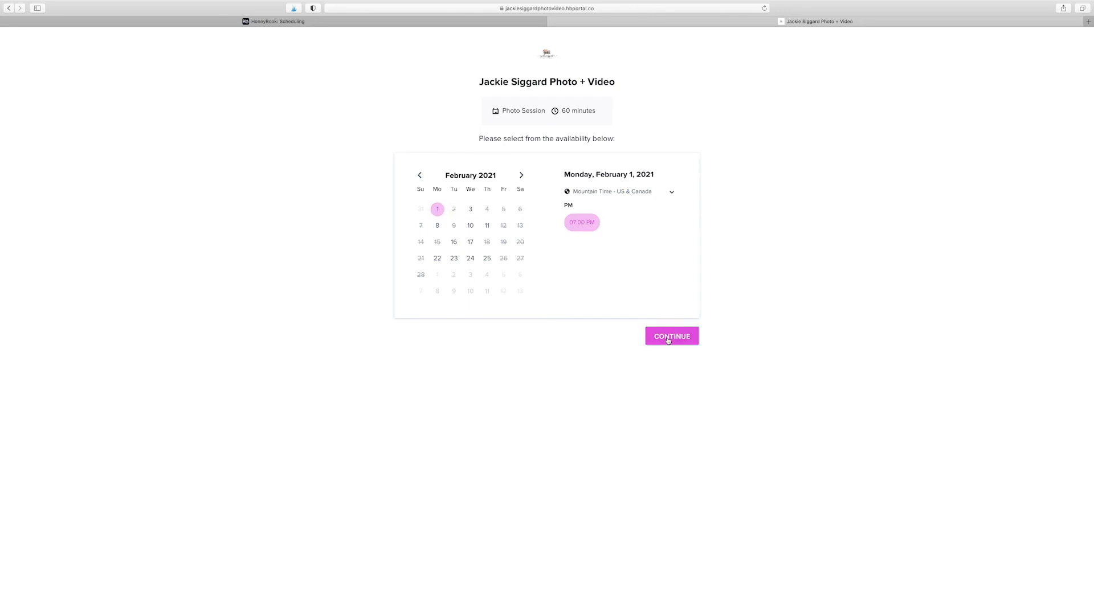
Step: Enter the test client's full name, e-mail address and phone number for the booking
{"action": "left_click", "coordinate": [668, 337]}
{"action": "left_click", "coordinate": [511, 221]}
{"action": "type", "text": "Jackie"}
{"action": "key", "text": "Tab"}
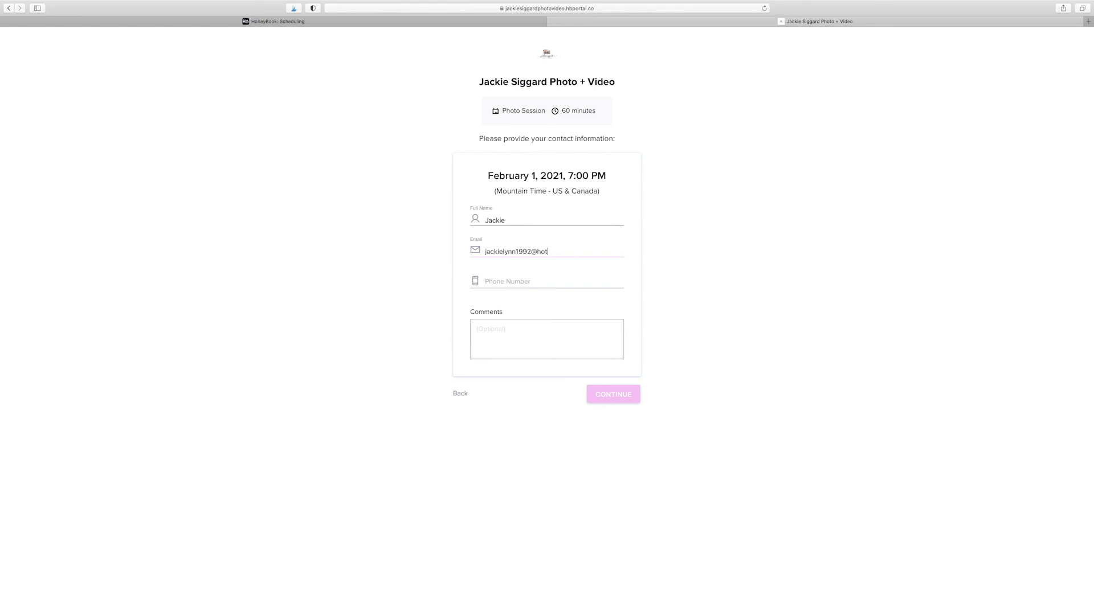
{"action": "key", "text": "Tab"}
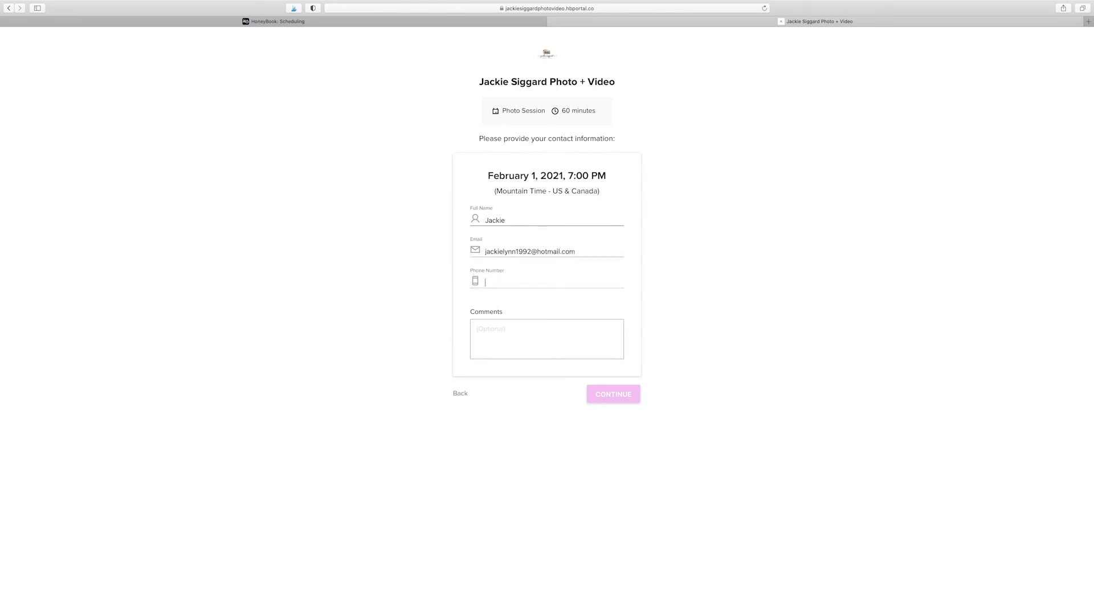
{"action": "left_click", "coordinate": [505, 336]}
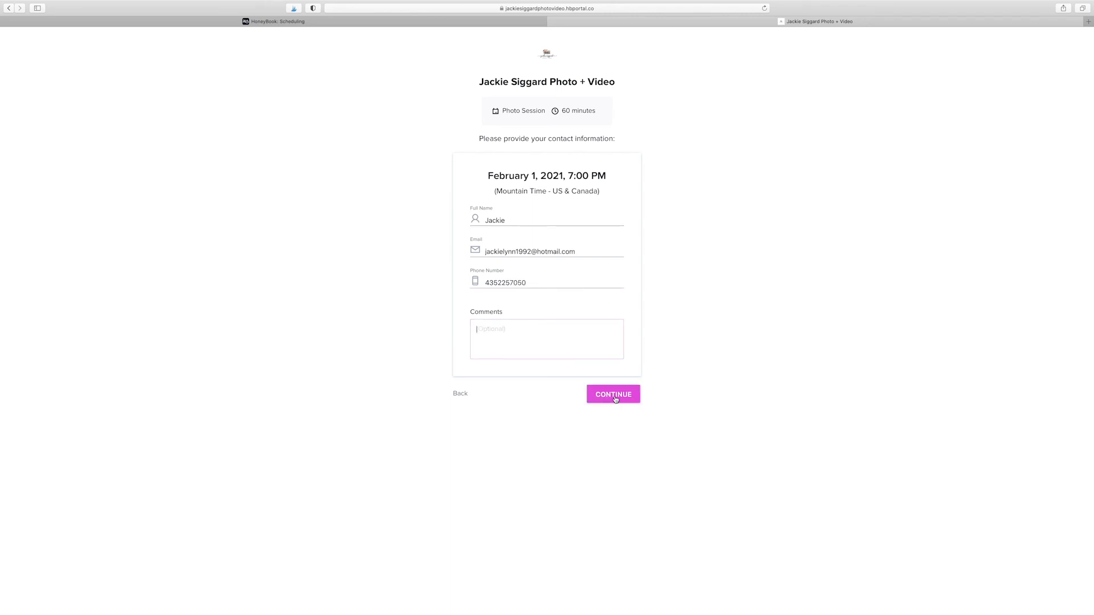
Step: Submit the contact details, solve the traffic-light reCAPTCHA to confirm, then return to HoneyBook
{"action": "left_click", "coordinate": [615, 397]}
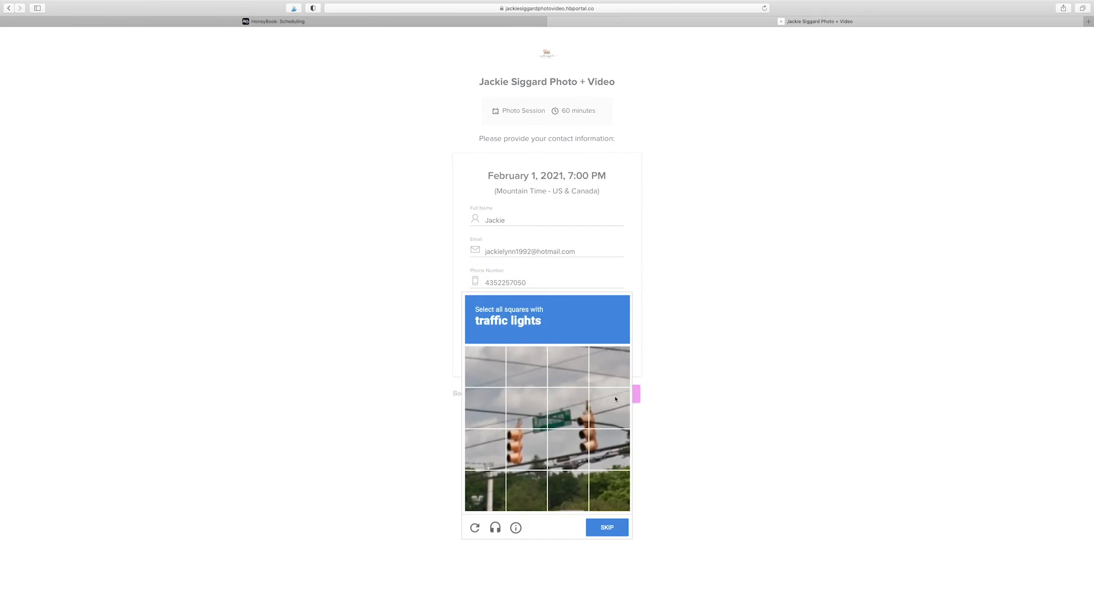
{"action": "left_click", "coordinate": [570, 413]}
{"action": "left_click", "coordinate": [567, 449]}
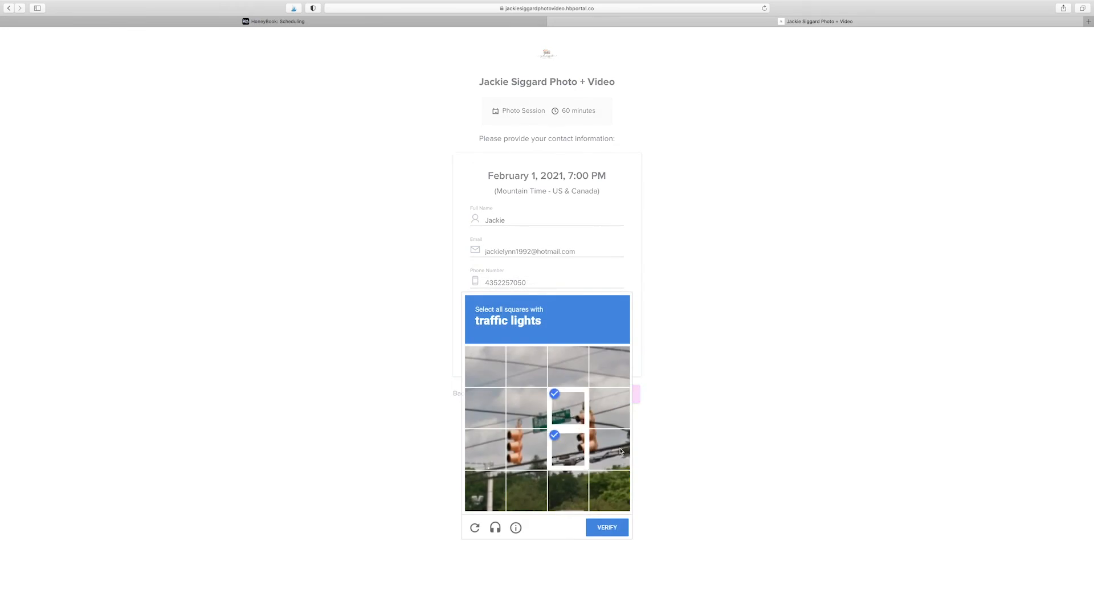
{"action": "left_click", "coordinate": [608, 449]}
{"action": "left_click", "coordinate": [609, 408]}
{"action": "left_click", "coordinate": [529, 448]}
{"action": "left_click", "coordinate": [588, 533]}
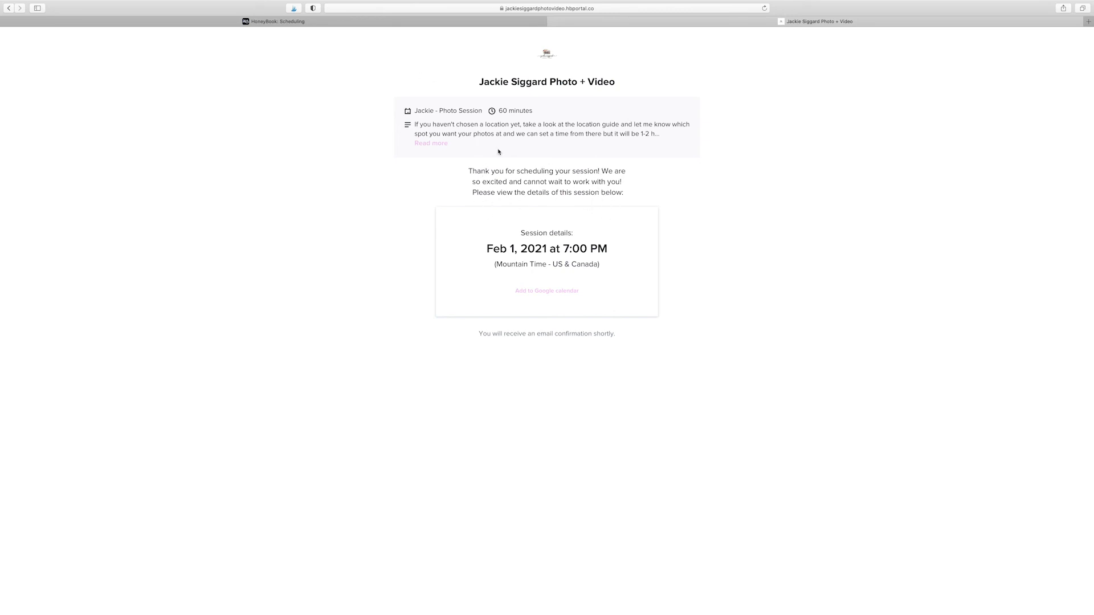
{"action": "left_click", "coordinate": [431, 143]}
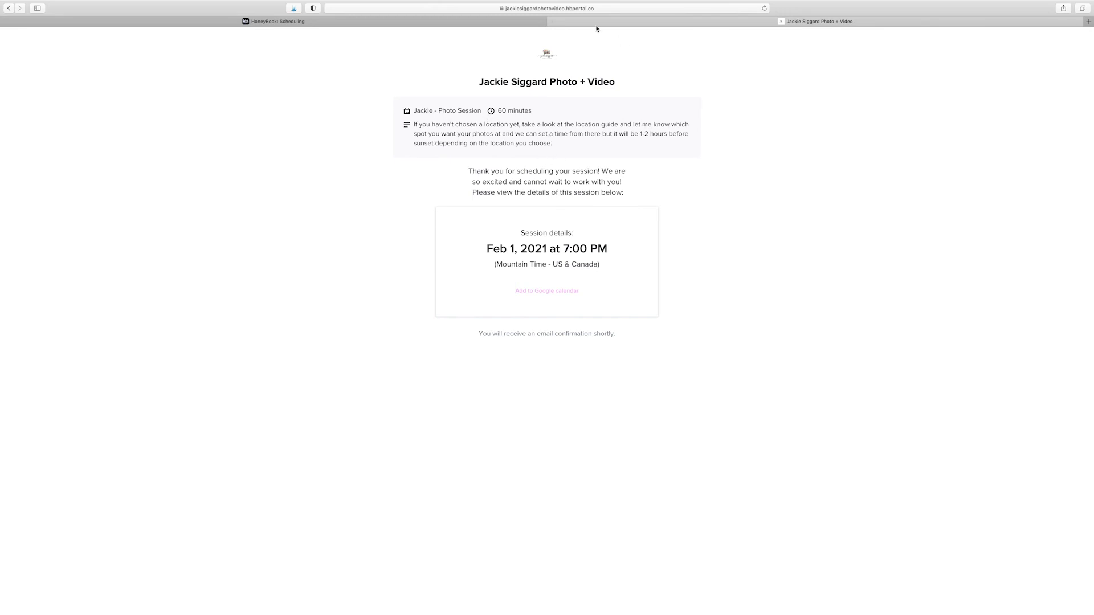
{"action": "left_click", "coordinate": [399, 21]}
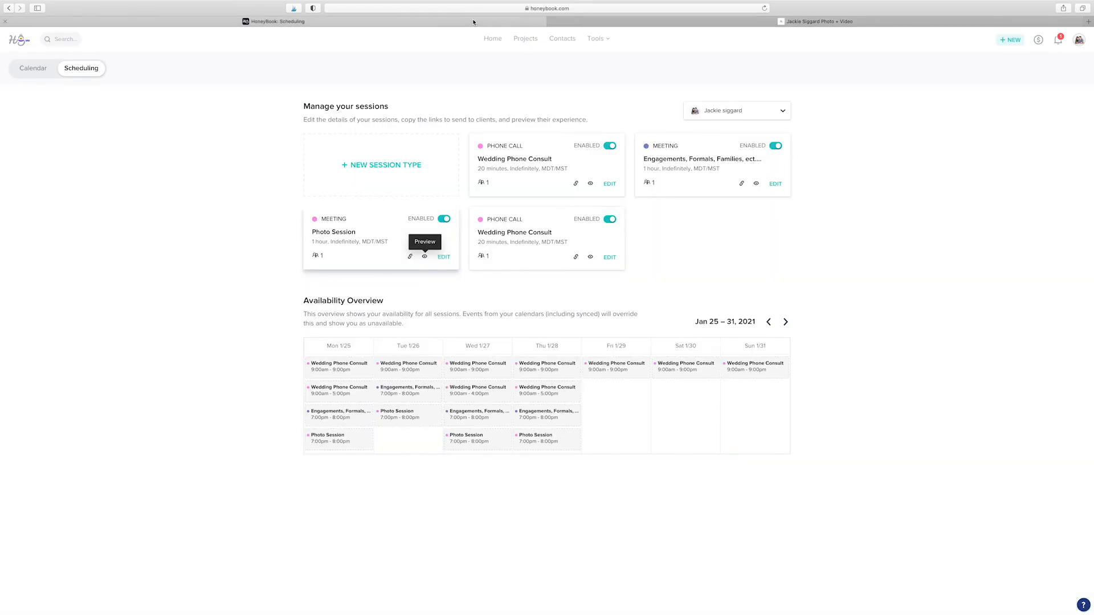
Step: In the February calendar, retitle the Feb 1 7:00 PM booking from Photo Session to Engagement
{"action": "left_click", "coordinate": [604, 40]}
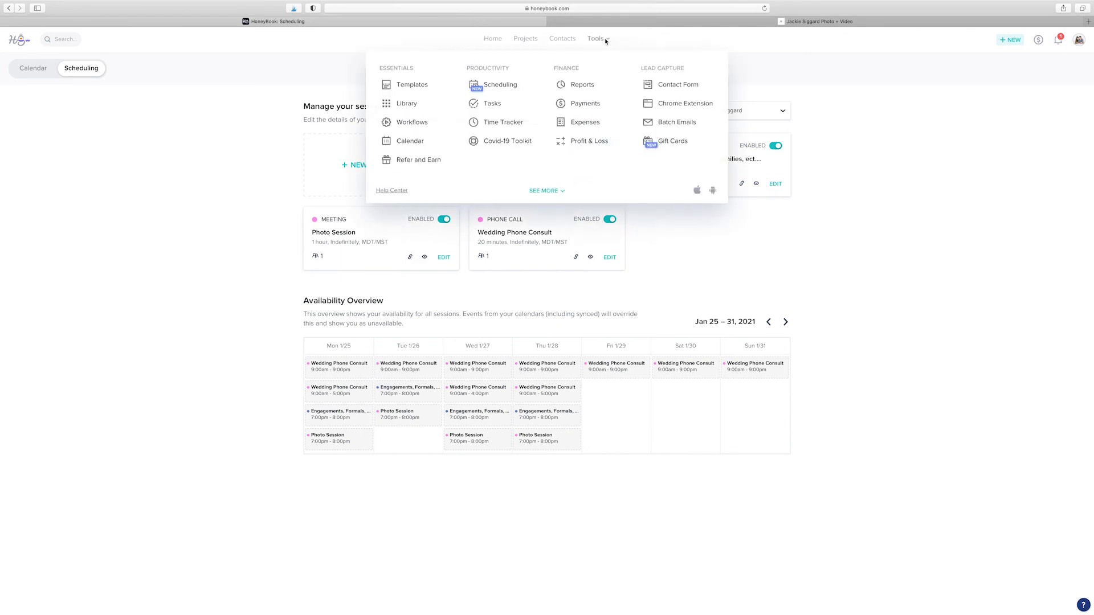
{"action": "left_click", "coordinate": [409, 142]}
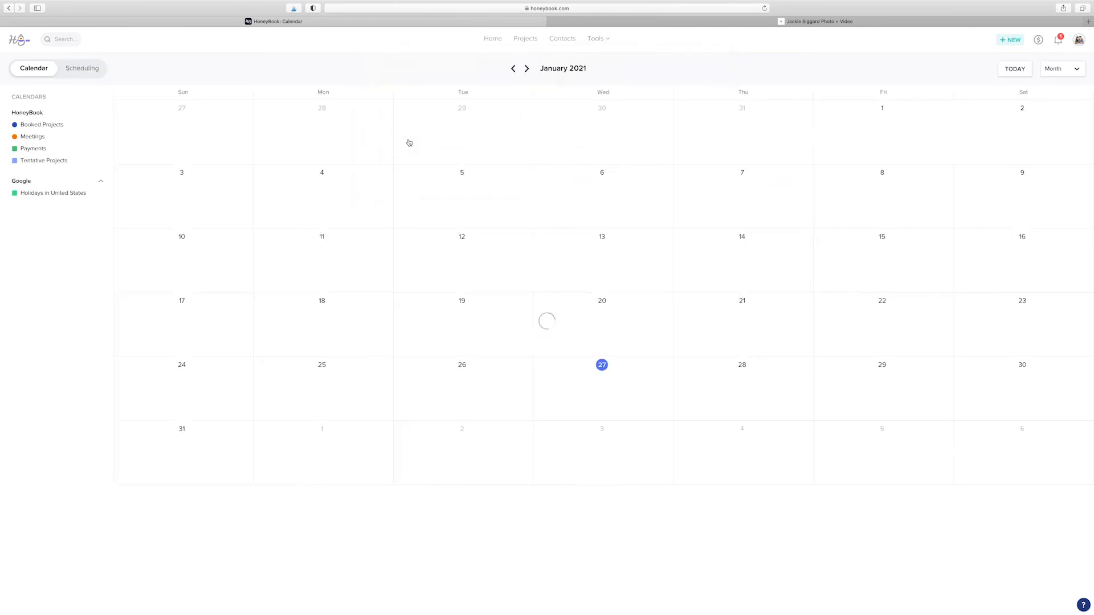
{"action": "left_click", "coordinate": [527, 69]}
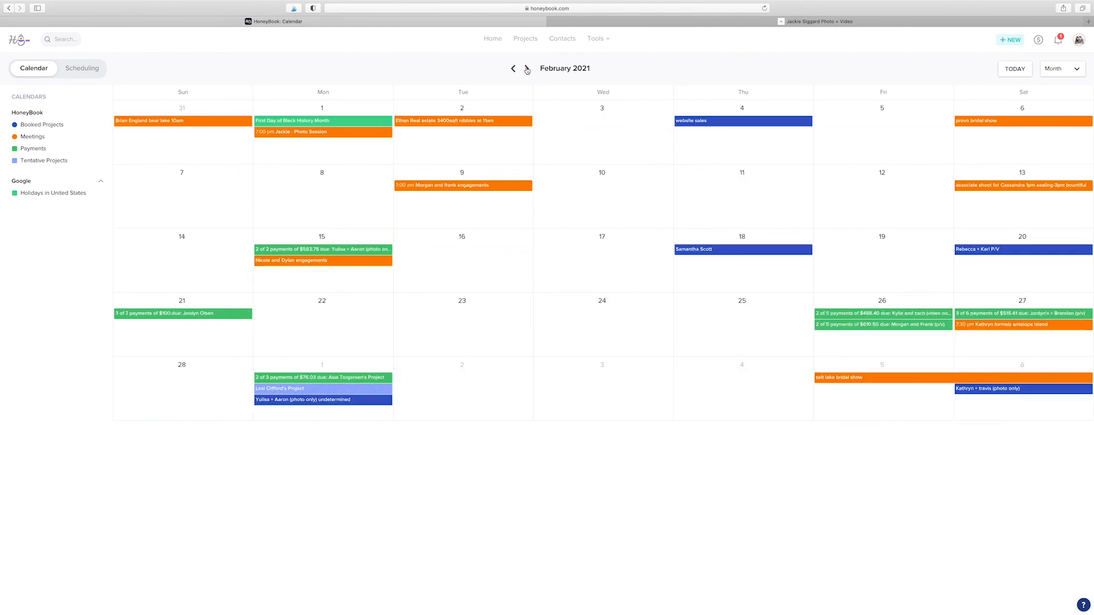
{"action": "left_click", "coordinate": [305, 133]}
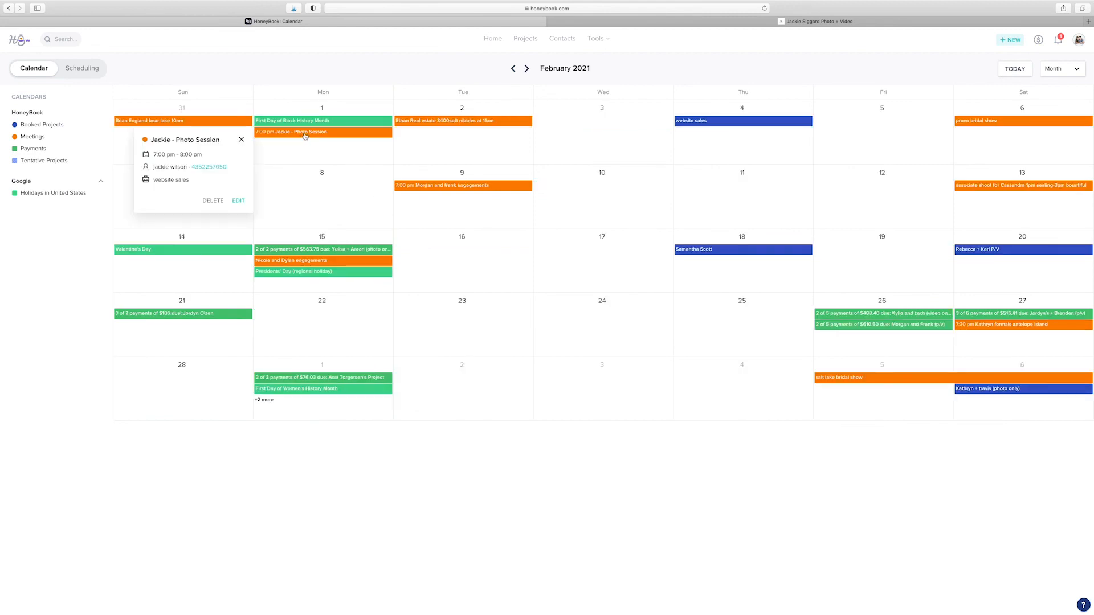
{"action": "left_click", "coordinate": [238, 201]}
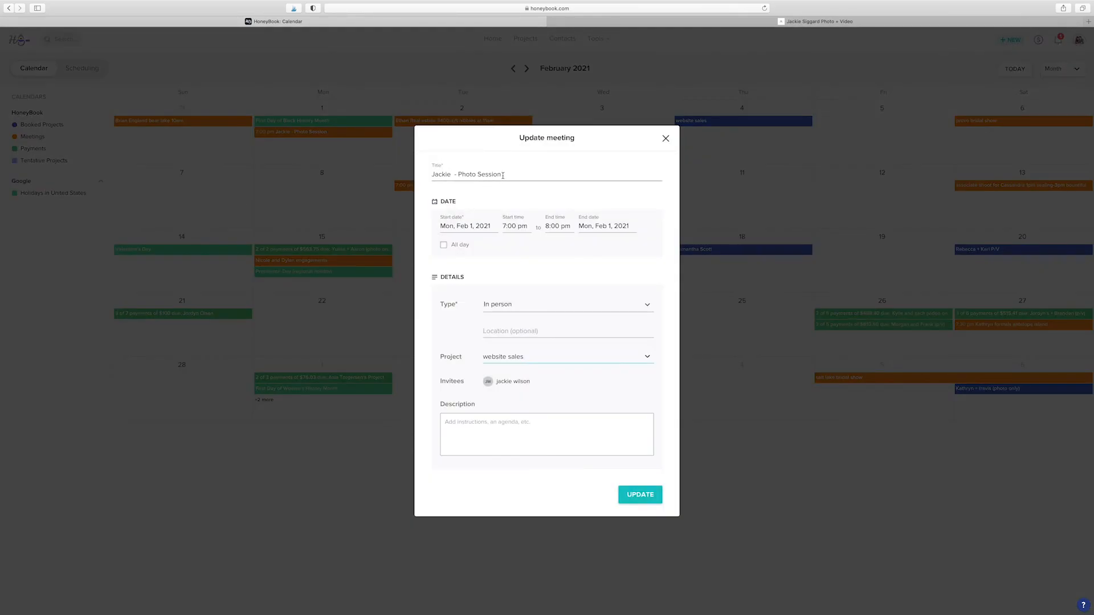
{"action": "left_click_drag", "start_coordinate": [502, 175], "coordinate": [459, 174]}
{"action": "type", "text": "Engagement"}
{"action": "left_click", "coordinate": [635, 495]}
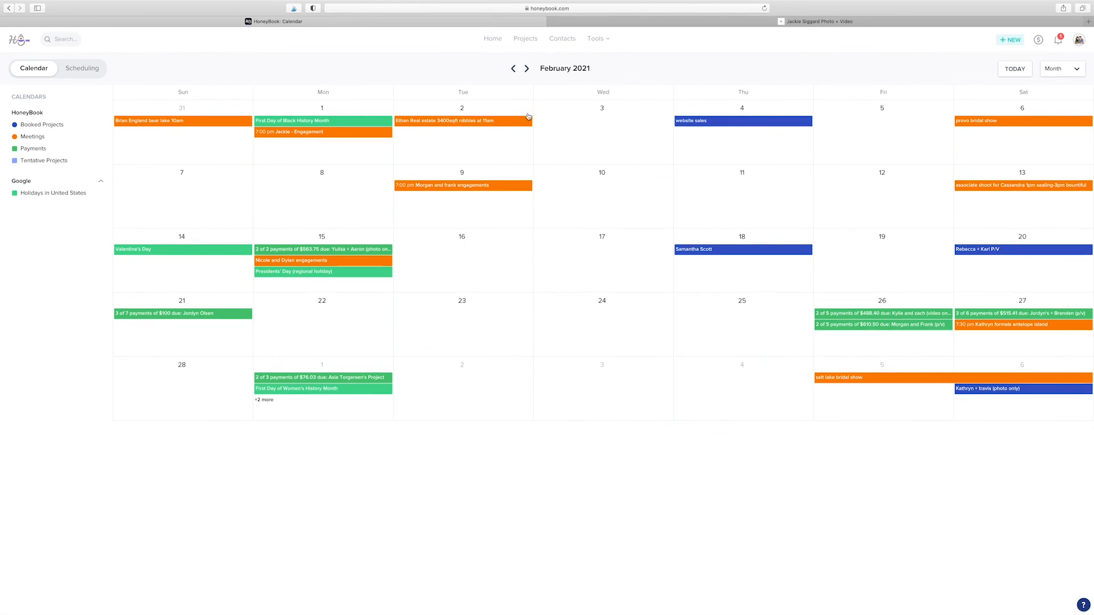
Step: Return to the Scheduling page from the Tools menu
{"action": "left_click", "coordinate": [608, 40]}
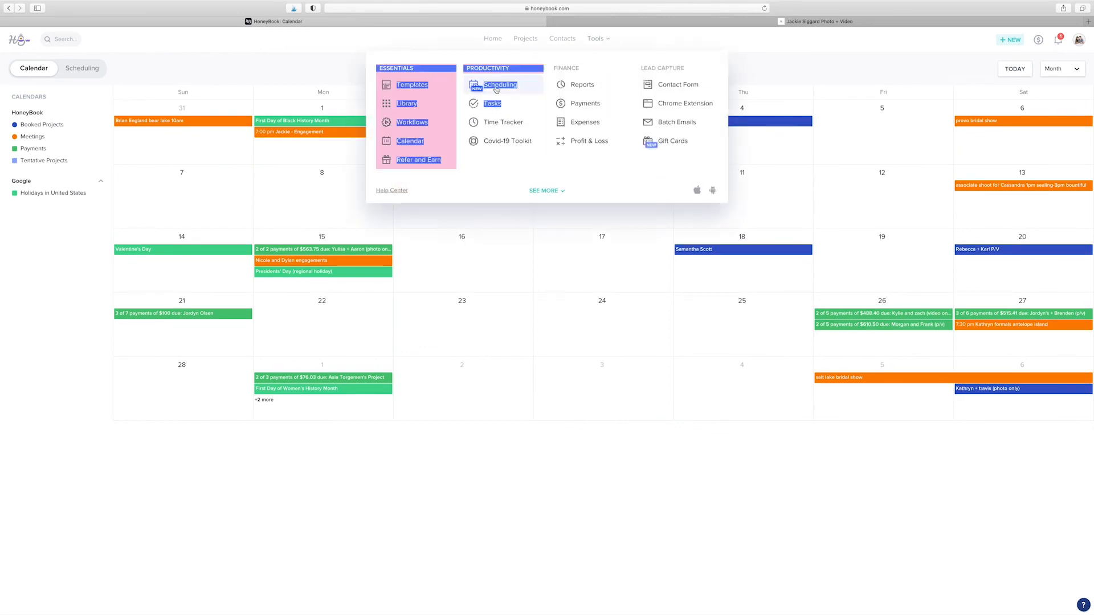
{"action": "left_click", "coordinate": [497, 86]}
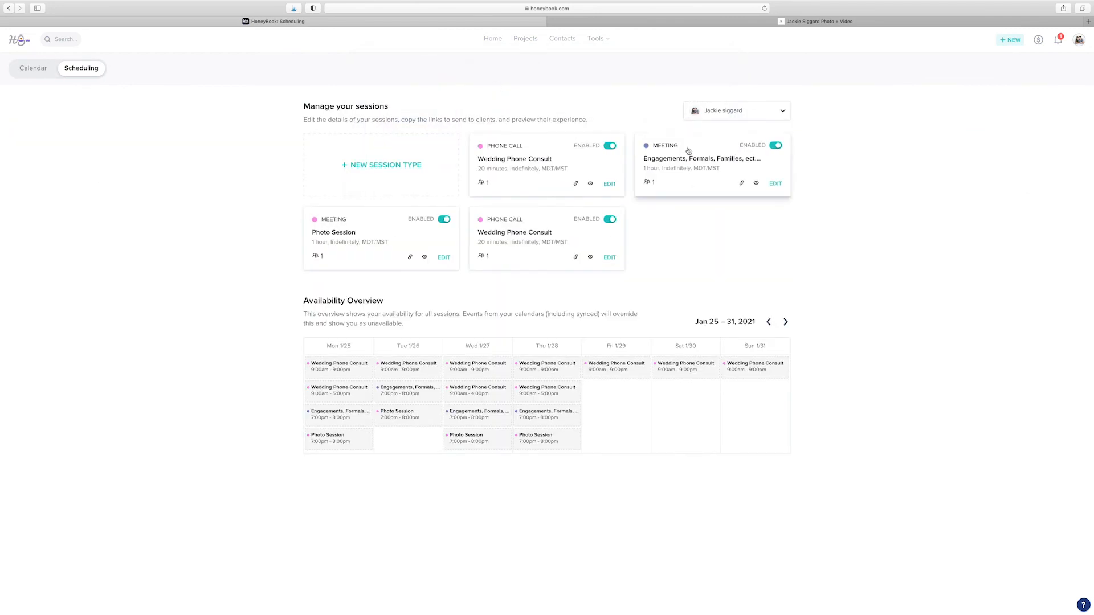